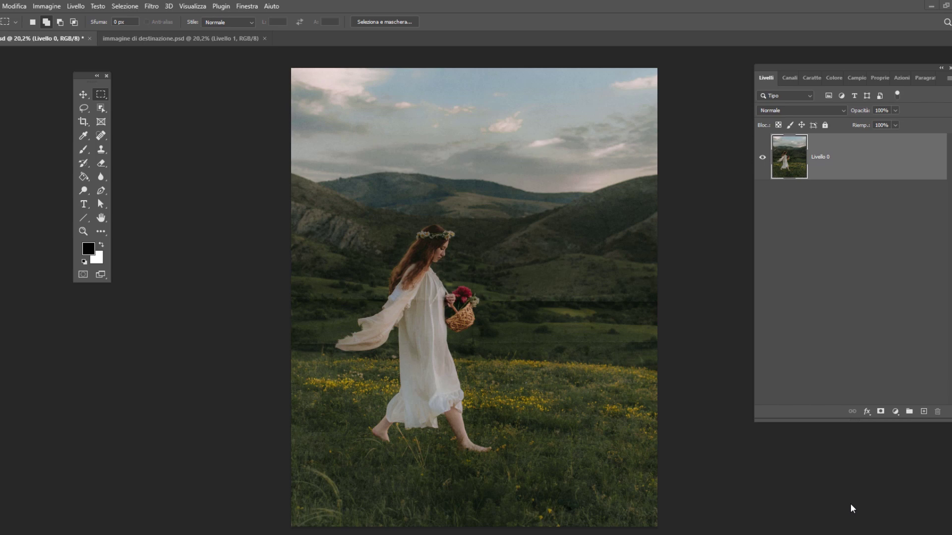
Check the snowy mountain image, then return to the girl-in-field photo with Object Selection active
click(190, 38)
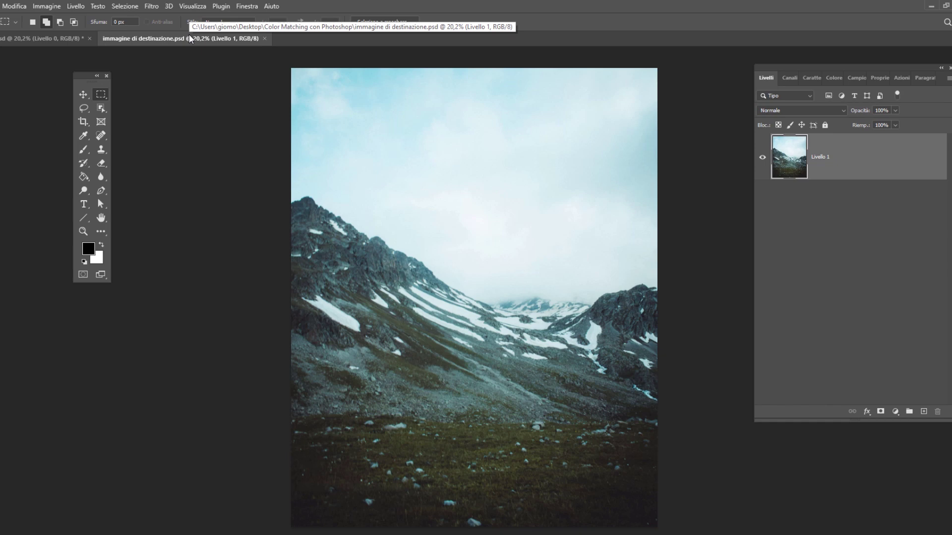
click(53, 38)
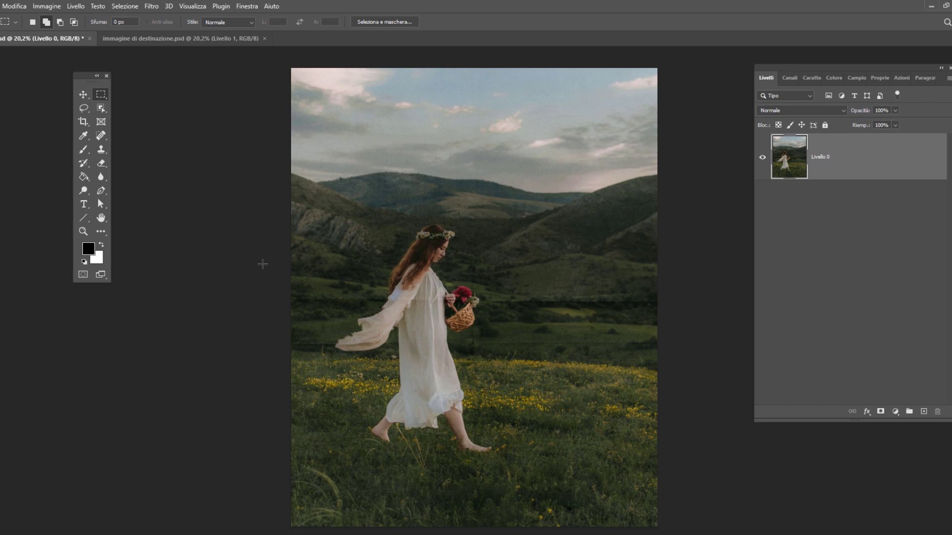
click(101, 110)
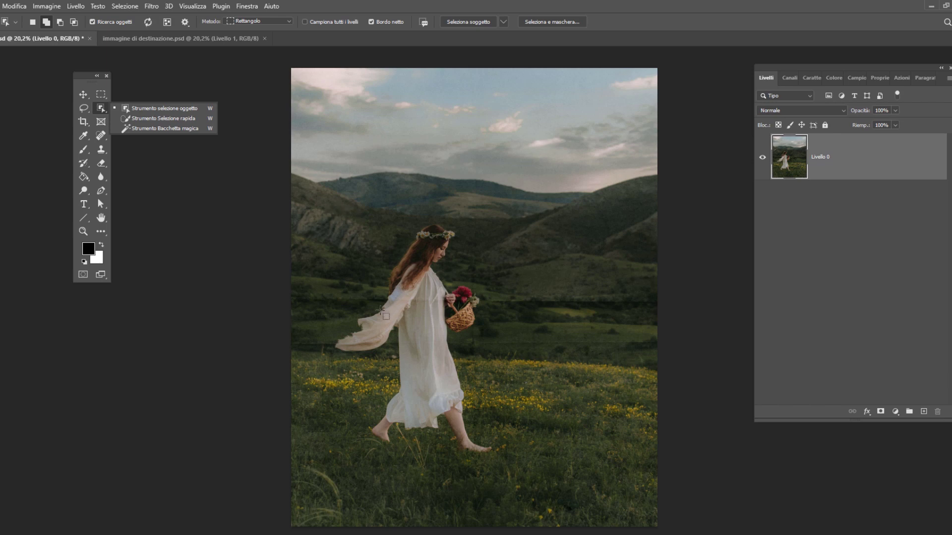
Select the girl in the white dress using Selezione > Soggetto after a trial box selection
mouse_move(504, 470)
mouse_down()
mouse_move(385, 280)
mouse_move(331, 221)
mouse_up()
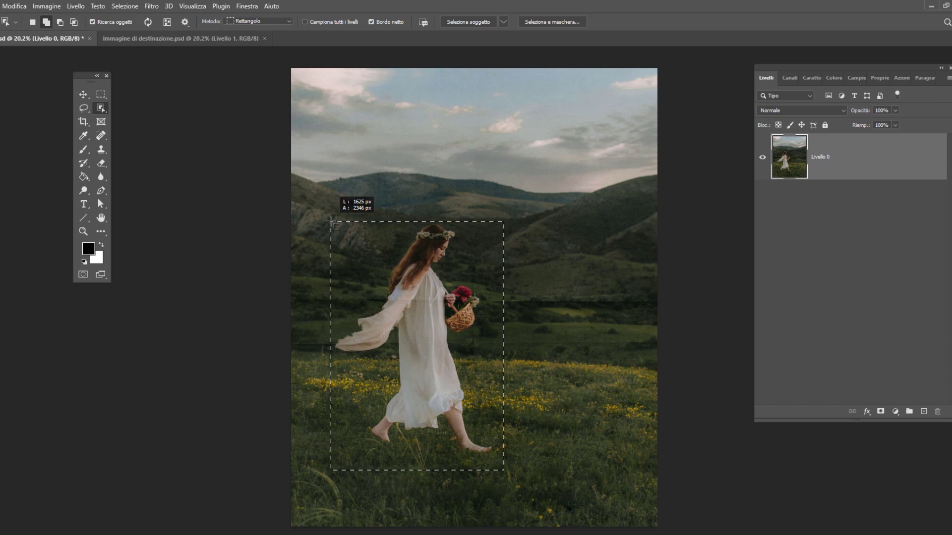
drag(331, 221, 332, 222)
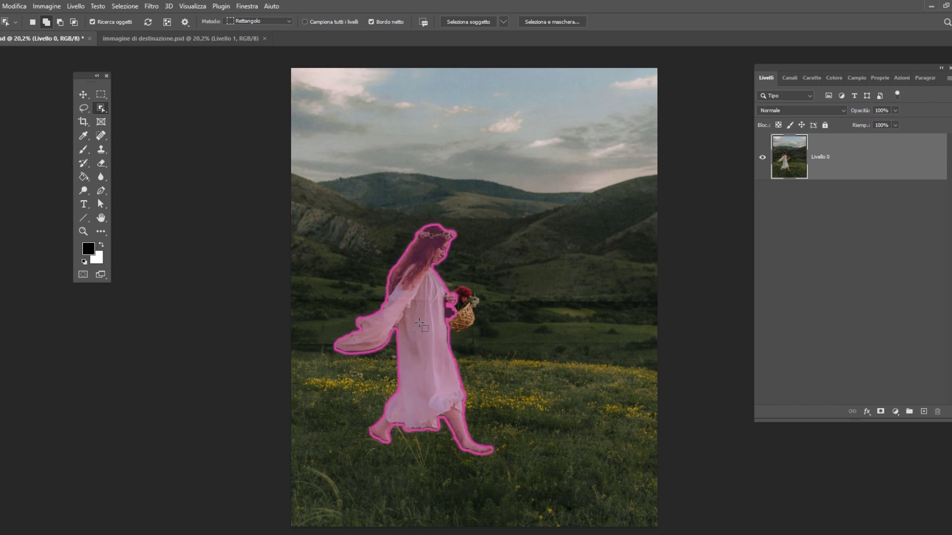
click(105, 95)
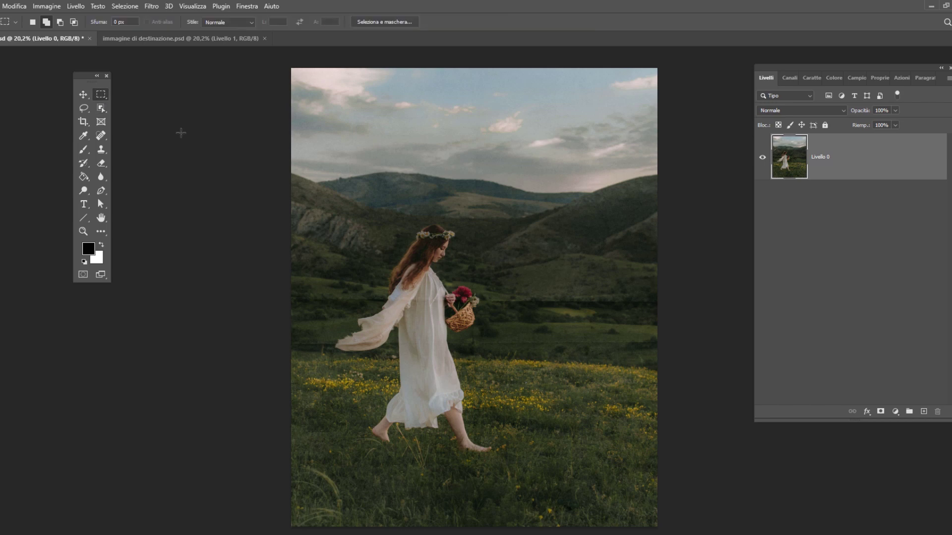
click(124, 6)
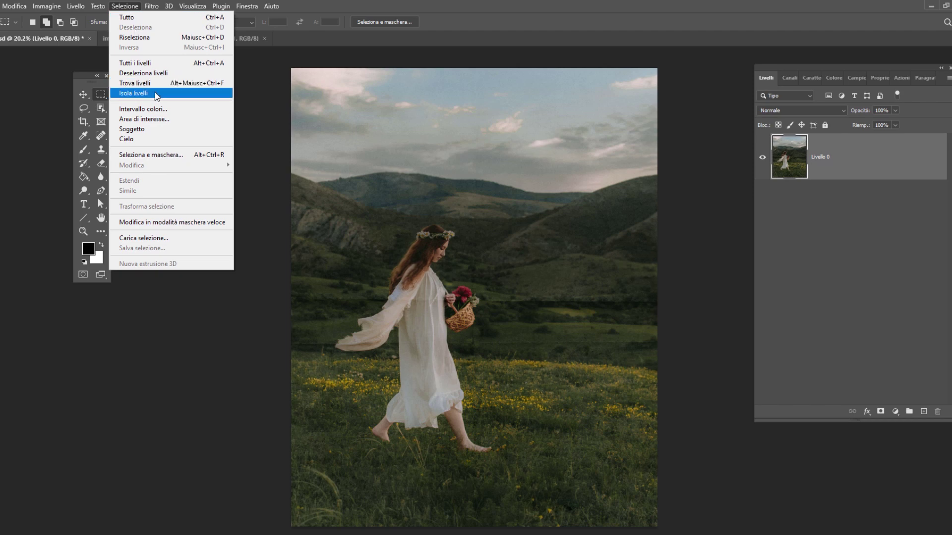
click(165, 129)
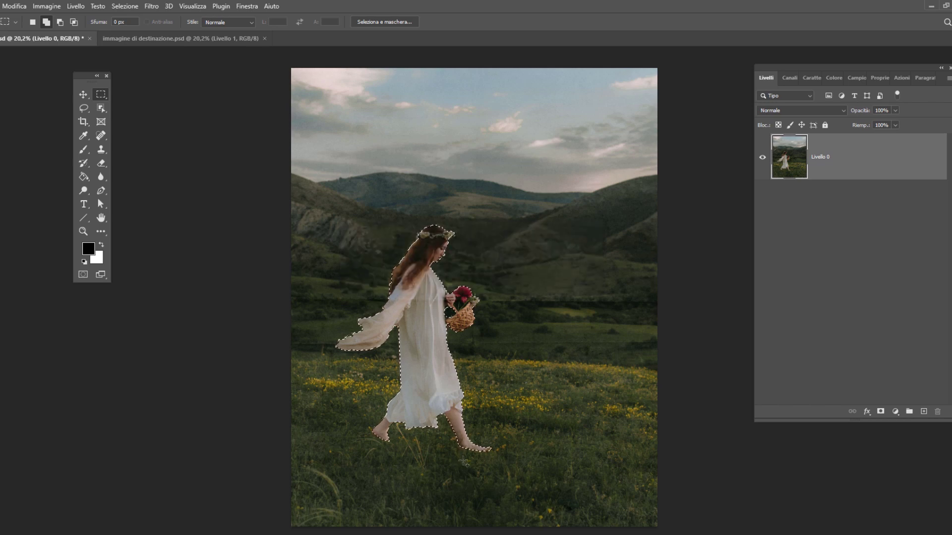
Zoom in and lasso-add the gap between the girl's hand and basket to the selection
key(alt)
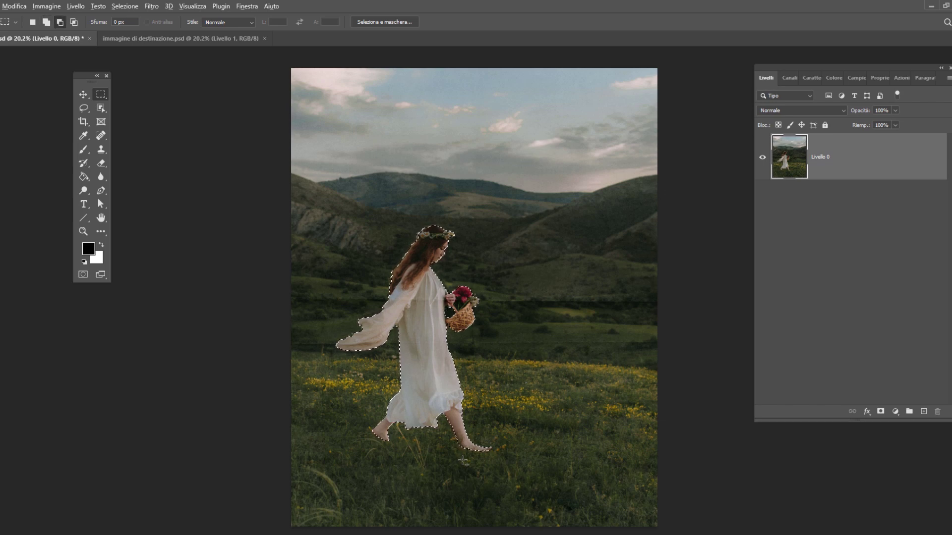
scroll(463, 461, up, 2)
scroll(462, 461, up, 1)
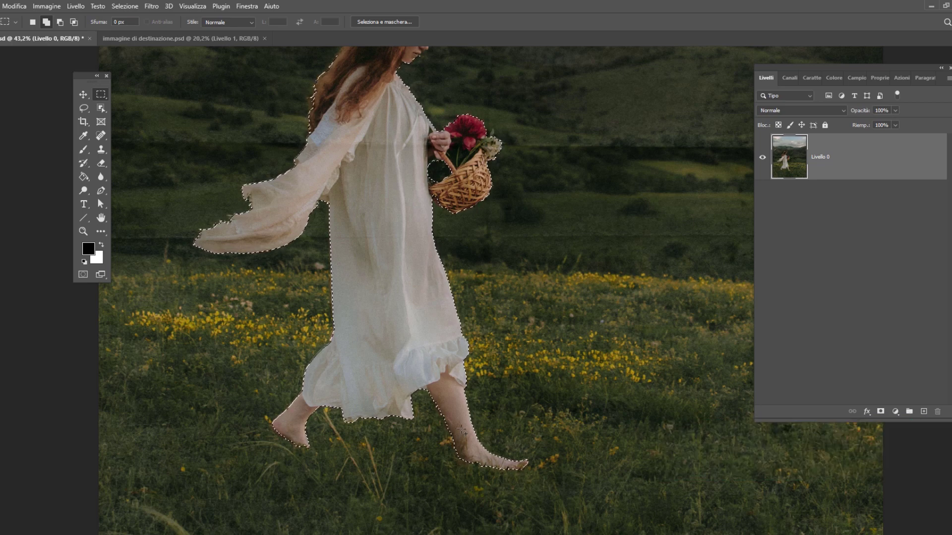
key(h)
mouse_move(490, 201)
mouse_down()
mouse_move(510, 330)
mouse_move(547, 261)
mouse_move(552, 217)
mouse_move(557, 308)
mouse_move(566, 222)
mouse_up()
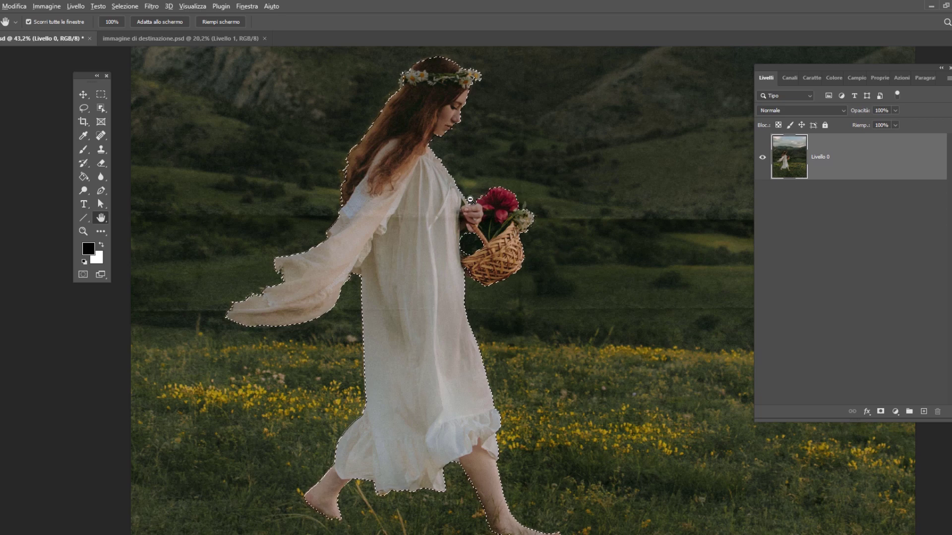
scroll(470, 200, up, 2)
scroll(470, 200, up, 3)
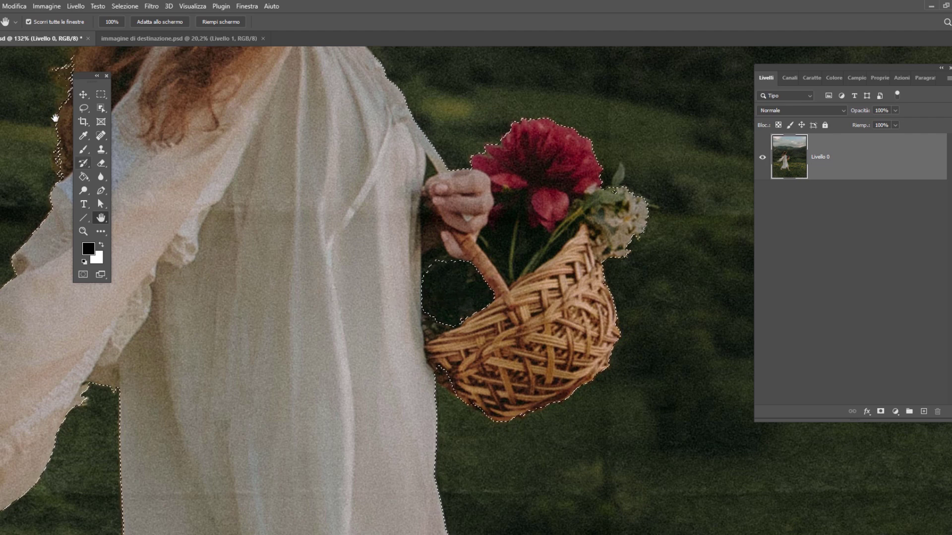
key(l)
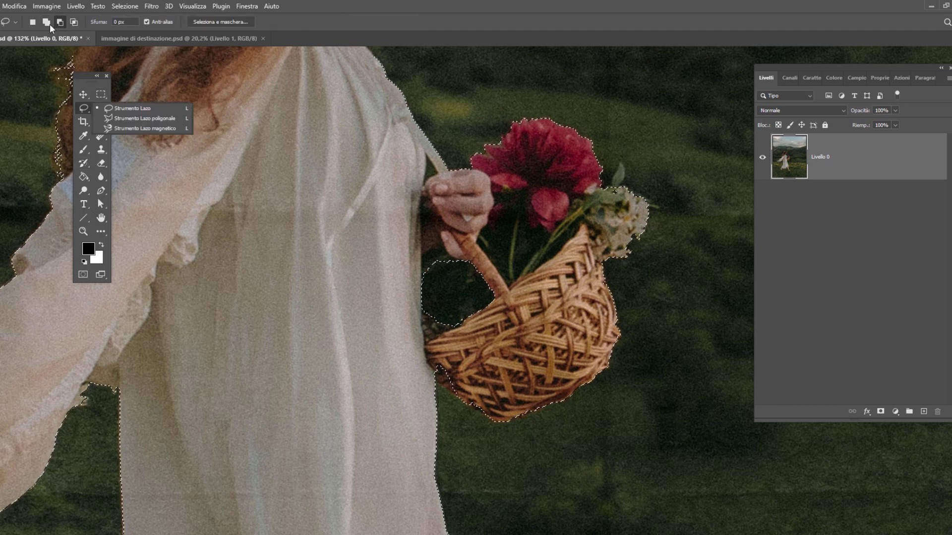
click(46, 21)
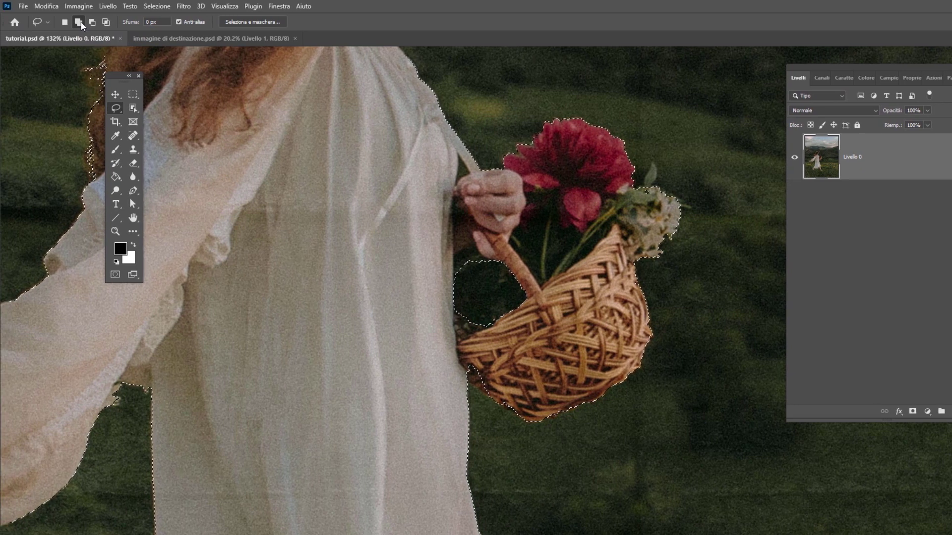
drag(515, 240, 518, 250)
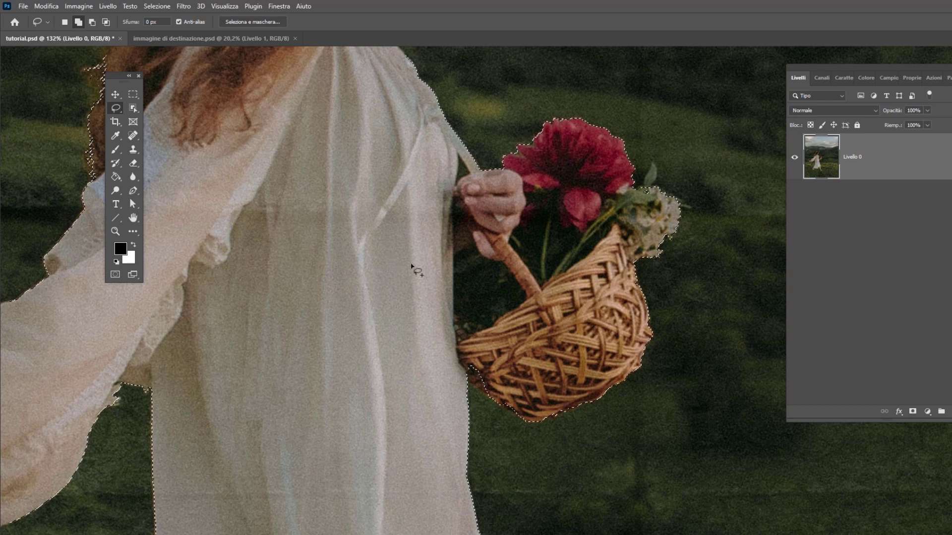
Pan up to the girl's head and flower crown and change selection tool variant
key(h)
drag(442, 215, 533, 312)
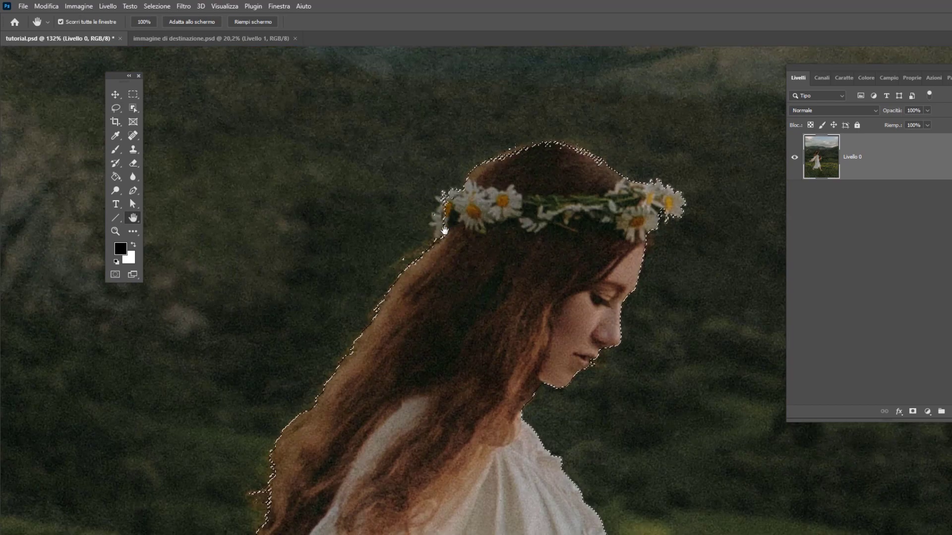
click(117, 109)
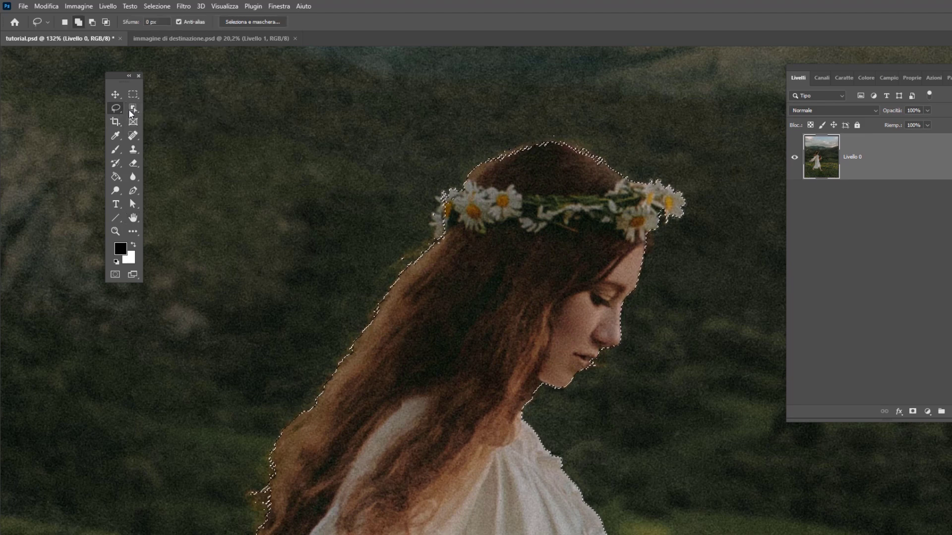
click(133, 108)
Subtract stray background along the hair with Quick Selection in Alt mode, then zoom out
key(shift+w)
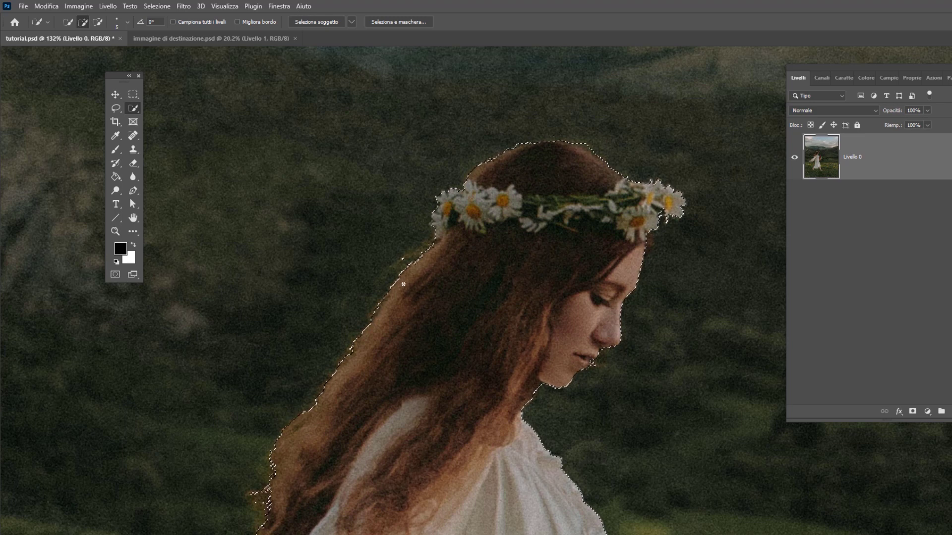
key(alt)
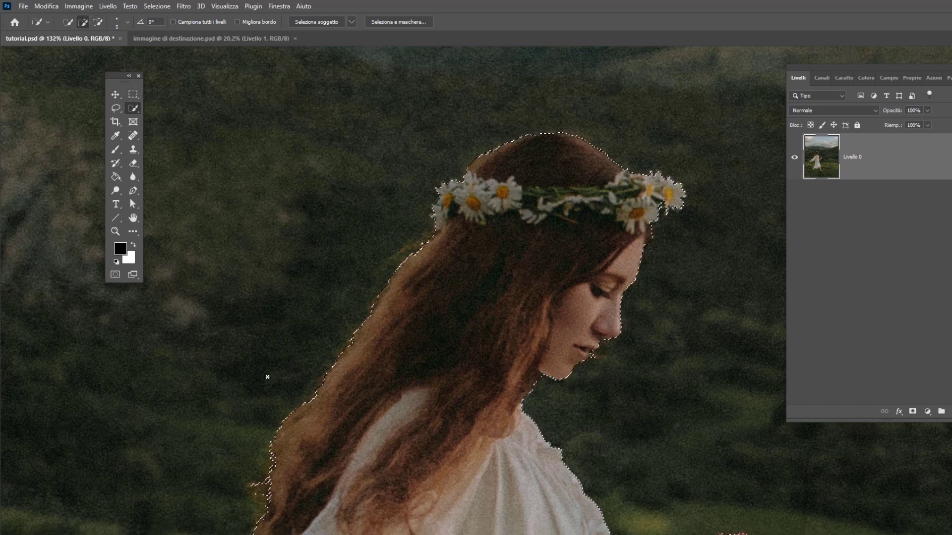
scroll(262, 436, down, 3)
scroll(261, 447, down, 2)
scroll(310, 346, down, 3)
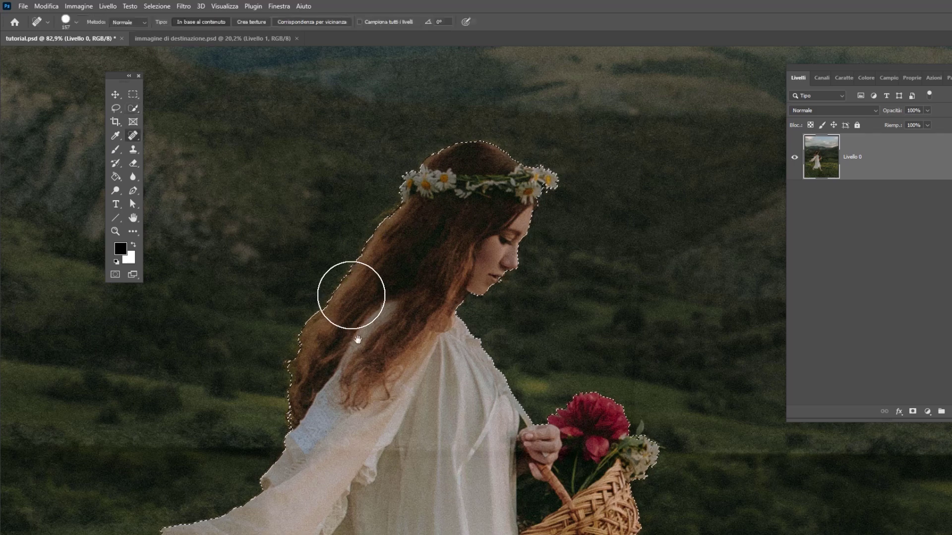
scroll(432, 280, up, 3)
scroll(432, 280, down, 3)
scroll(429, 304, down, 2)
scroll(429, 304, down, 3)
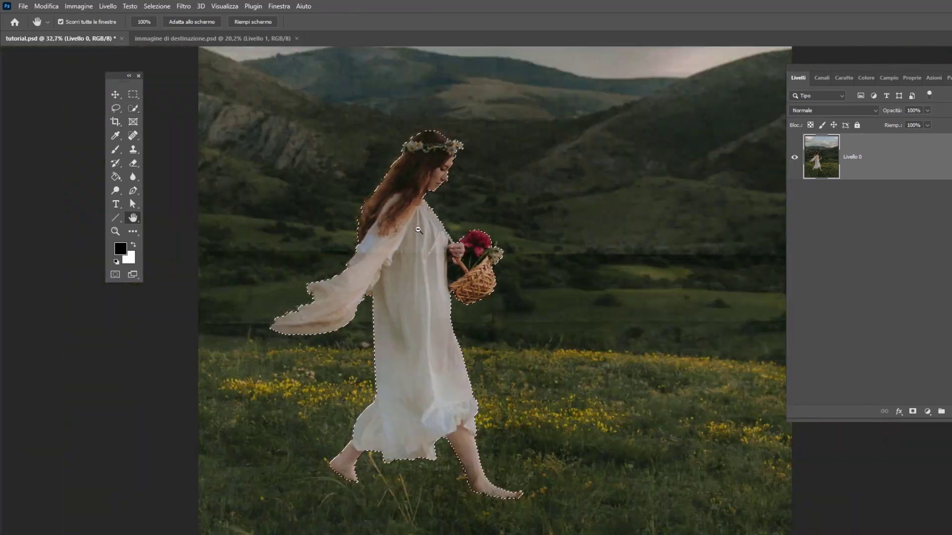
scroll(769, 231, down, 2)
scroll(521, 332, up, 1)
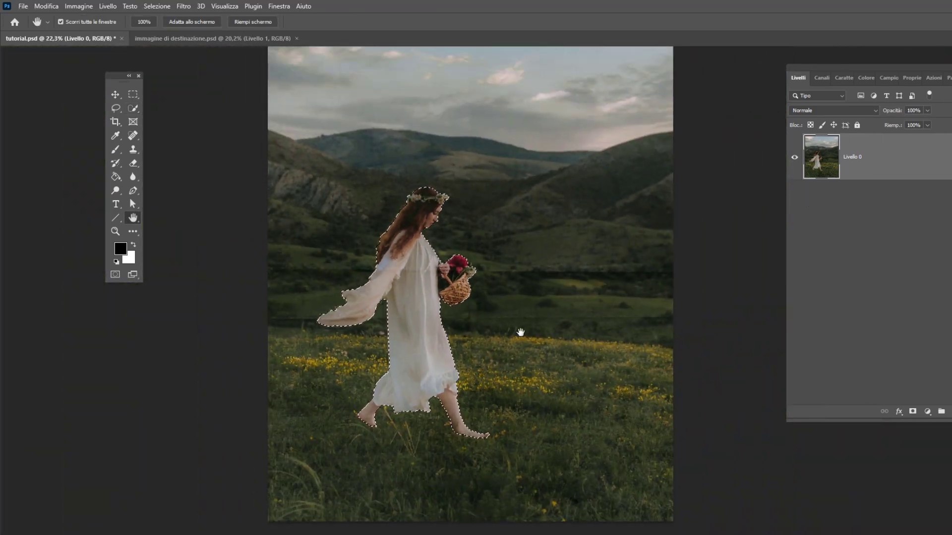
Save the selection as channel 'figura', deselect, and duplicate Livello 0
click(160, 7)
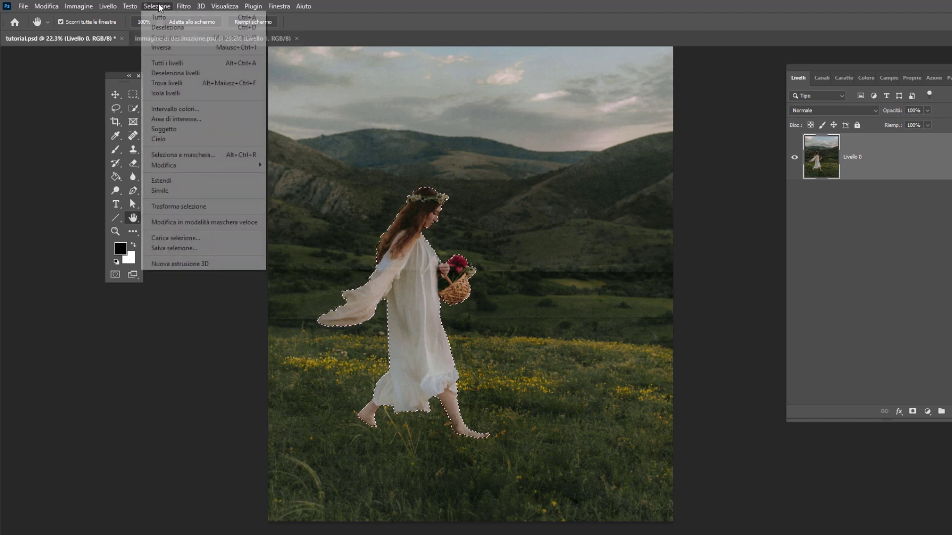
click(195, 248)
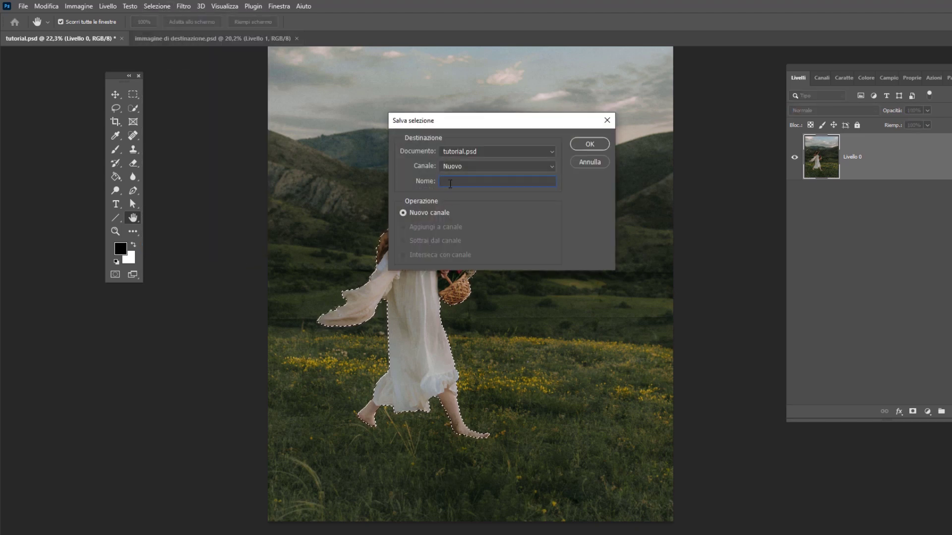
text(figura)
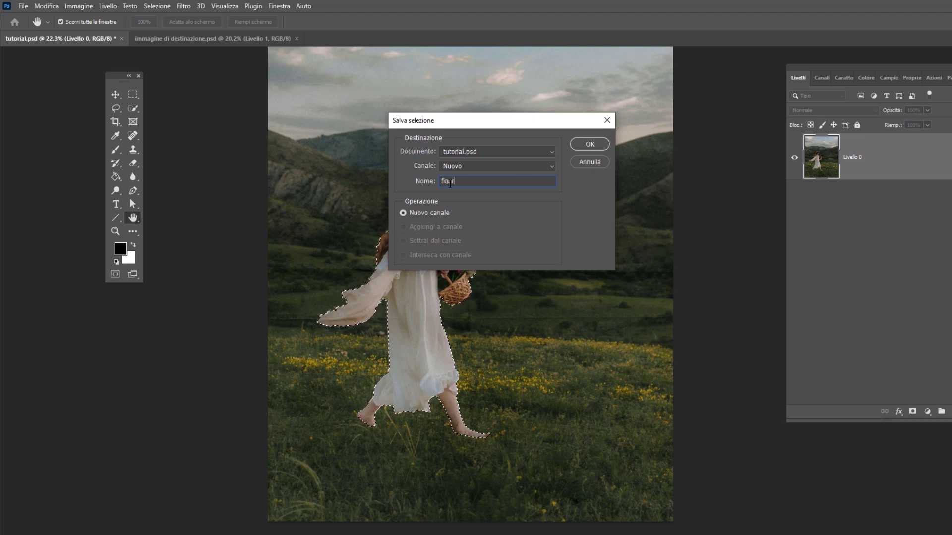
click(585, 149)
key(ctrl+d)
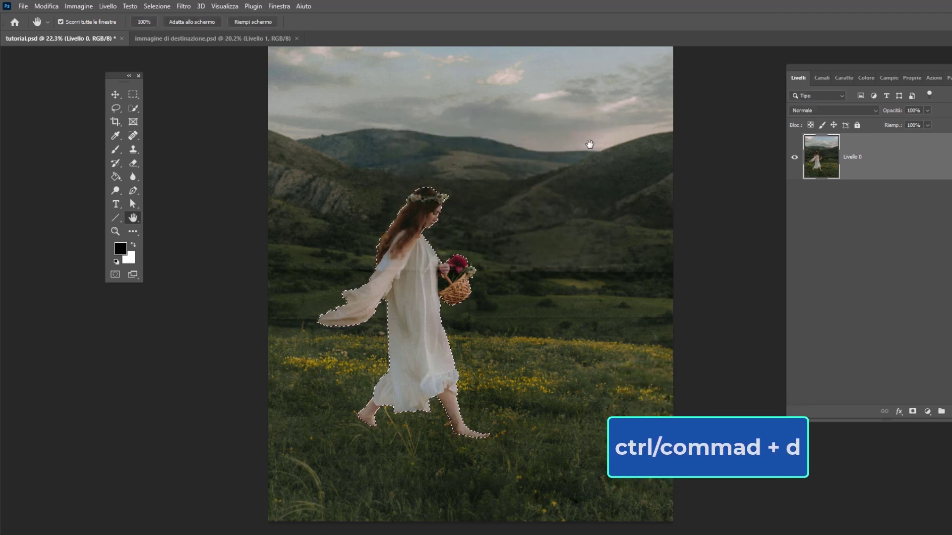
drag(818, 157, 895, 412)
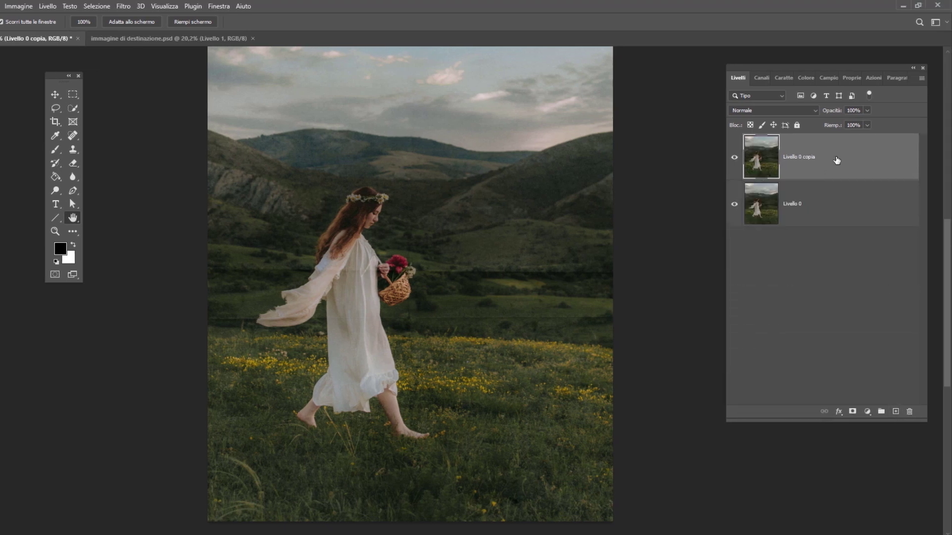
Load the figura channel as a layer mask on Livello 0 copia, then switch to the mountain image
click(96, 6)
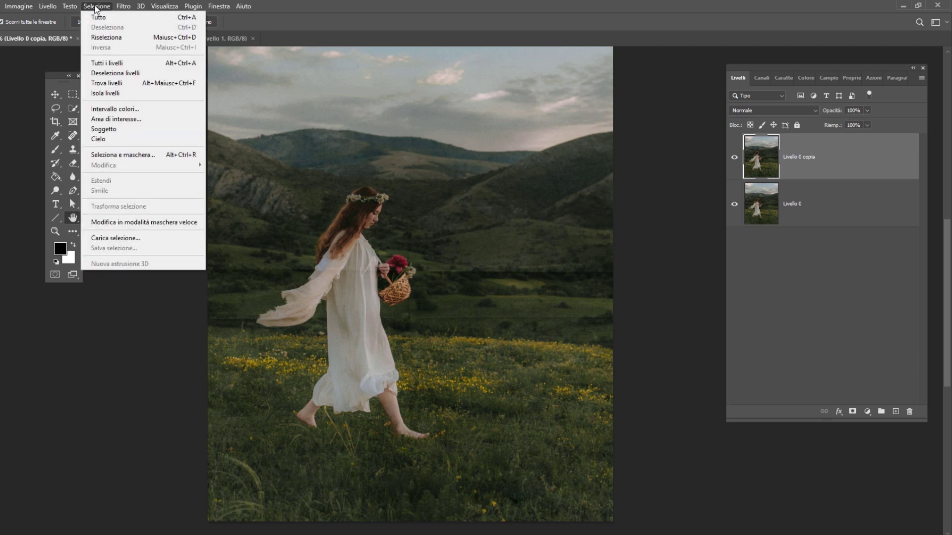
click(139, 240)
click(406, 168)
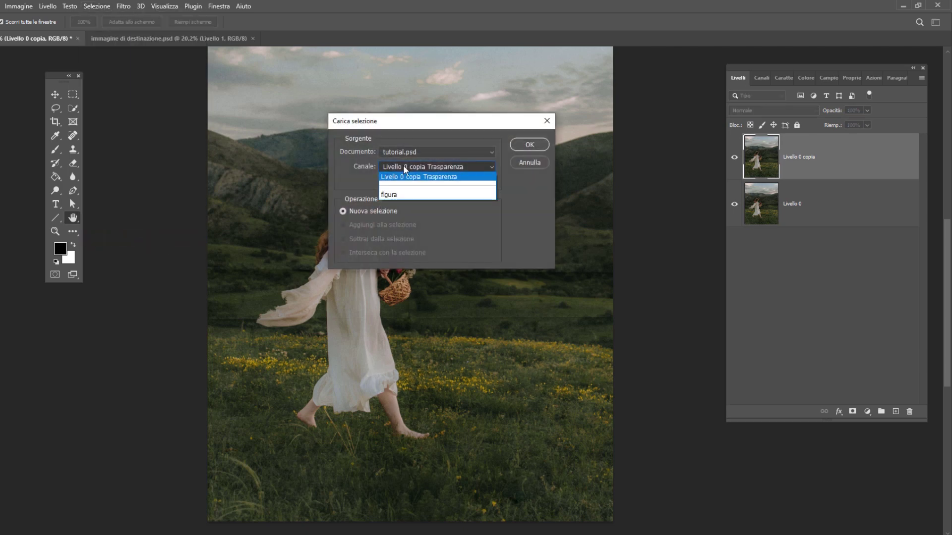
click(401, 196)
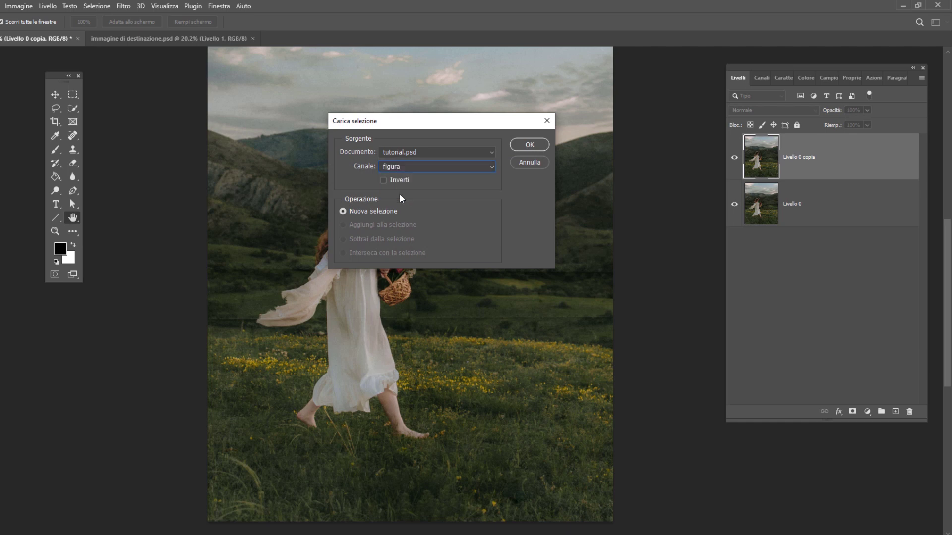
click(533, 146)
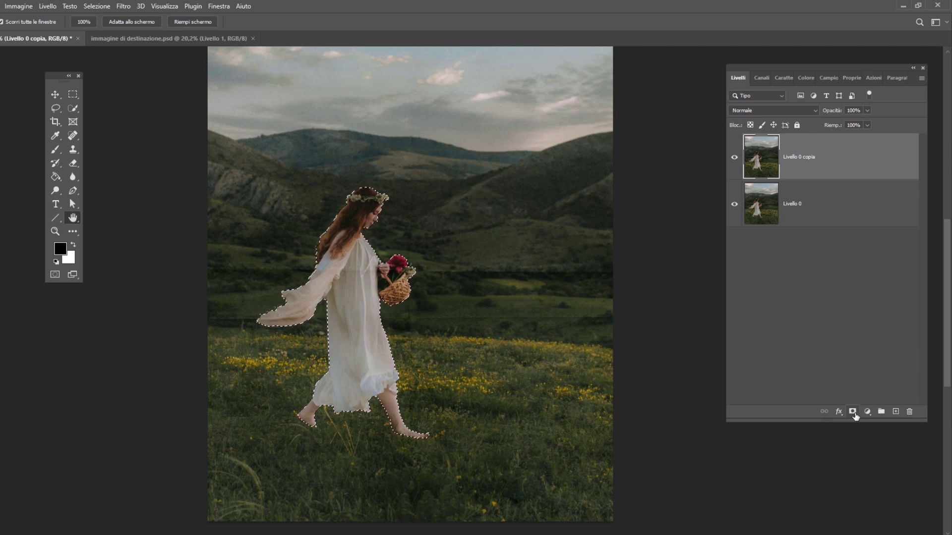
click(856, 414)
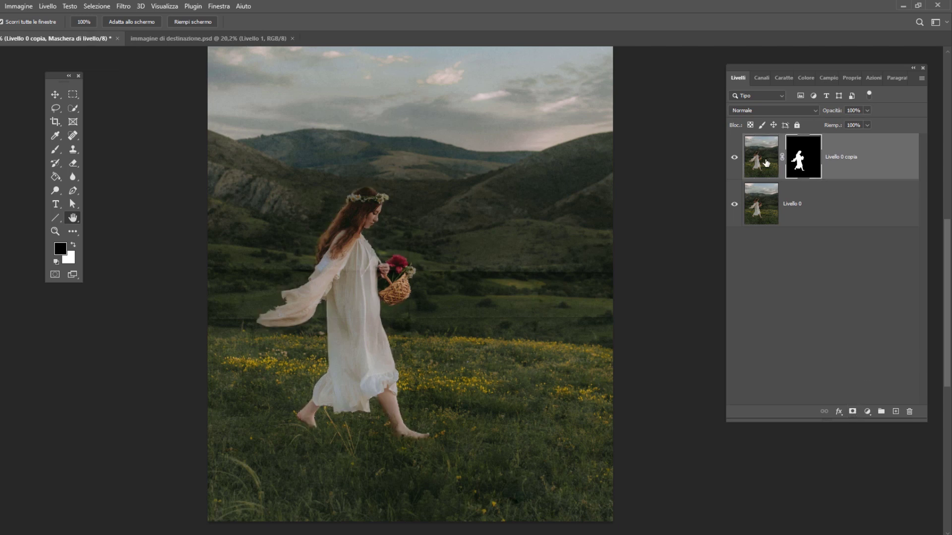
click(814, 212)
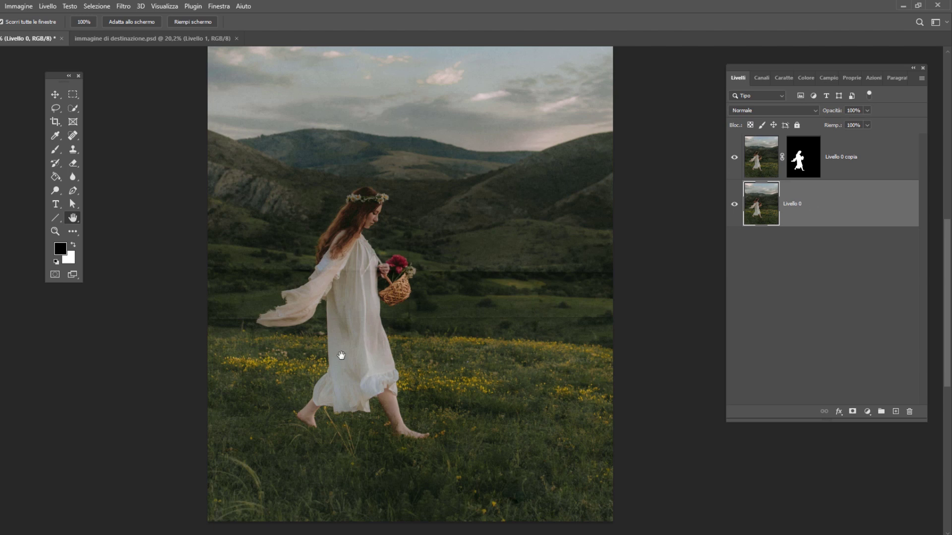
click(151, 40)
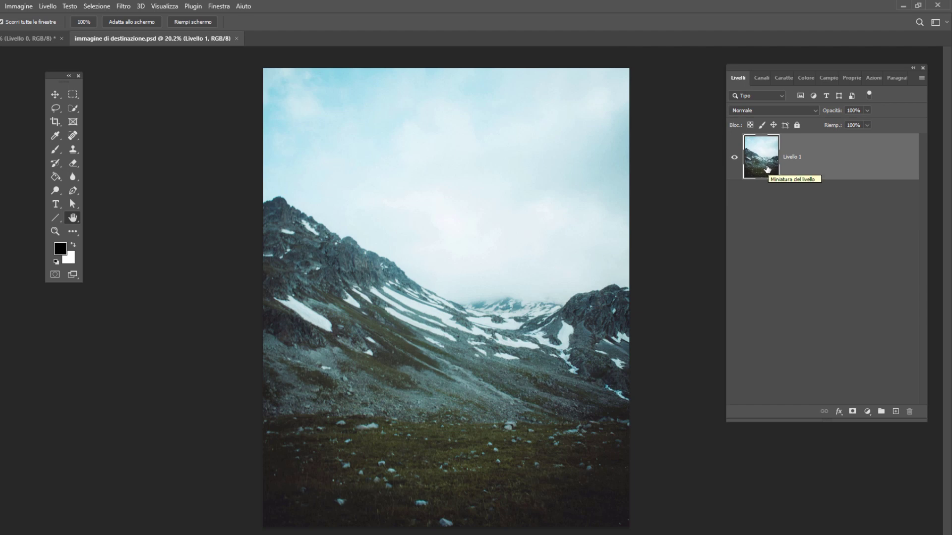
Copy the entire mountain image and return to the tutorial document
click(96, 6)
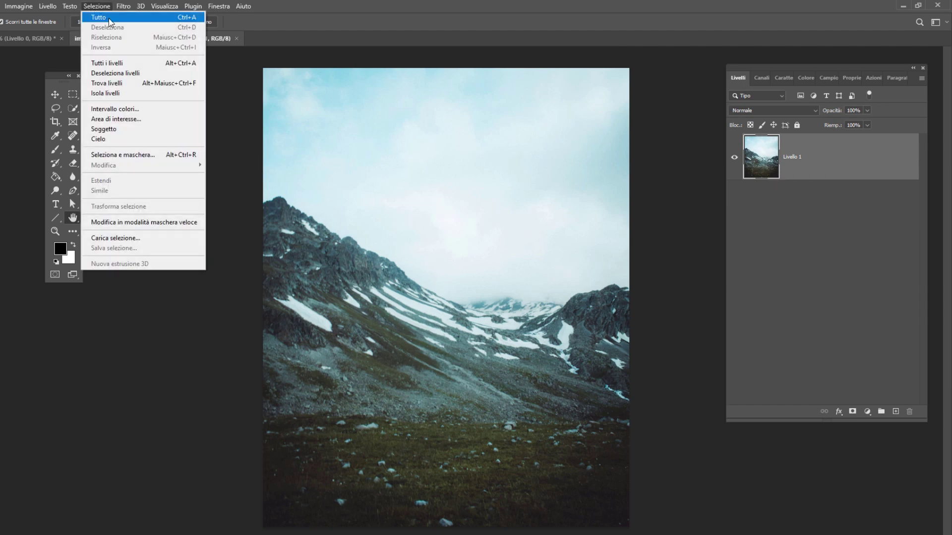
key(ctrl+a)
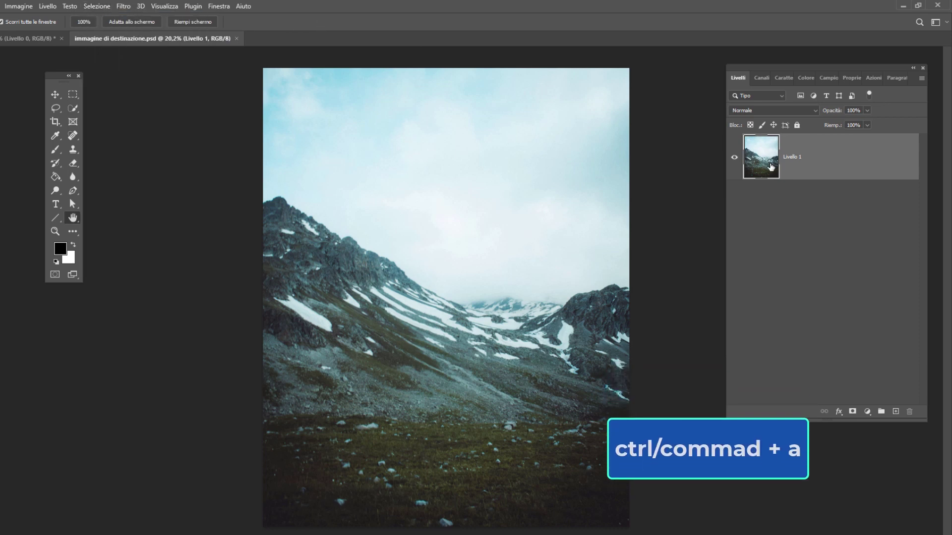
key(ctrl+a)
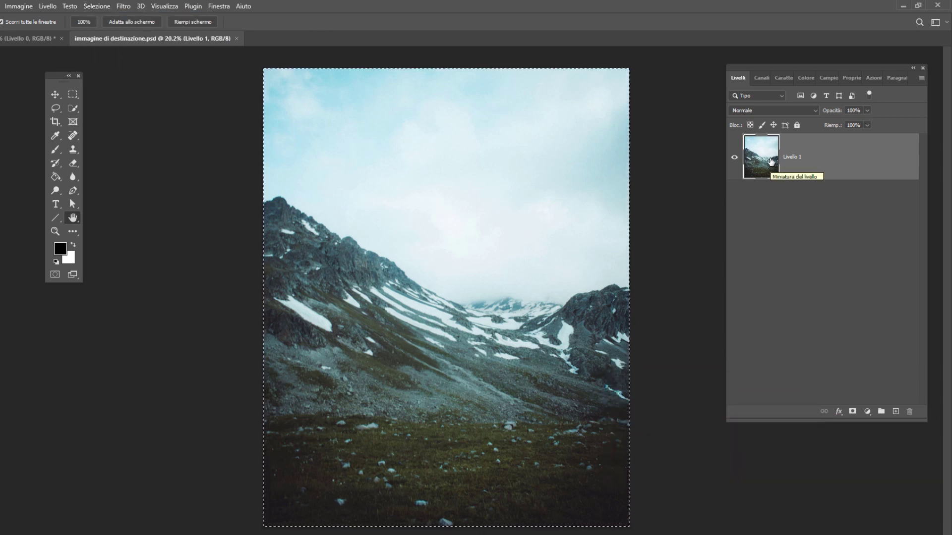
key(ctrl+c)
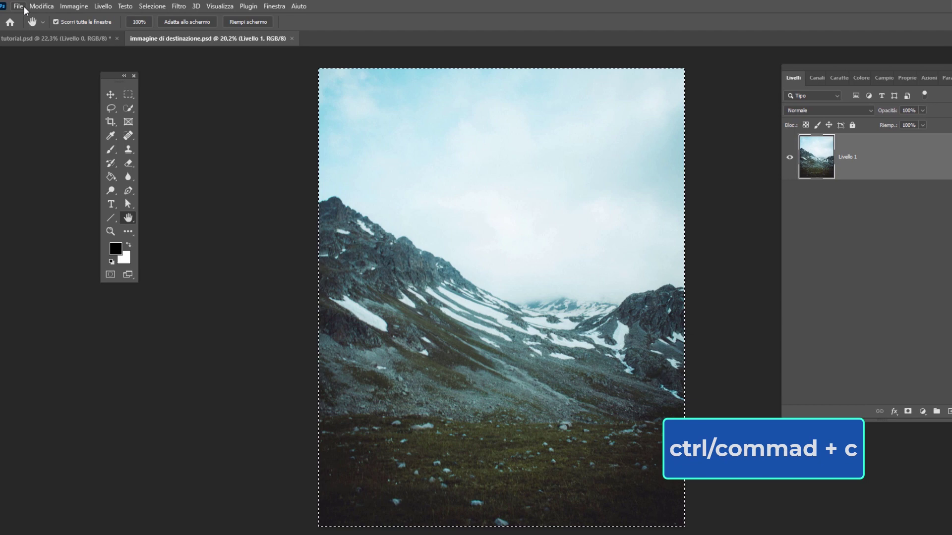
click(41, 6)
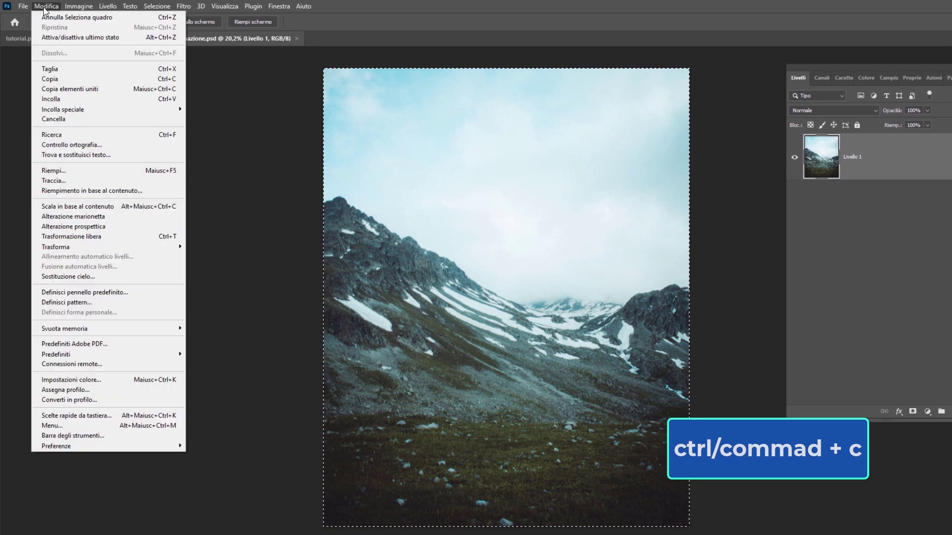
click(49, 81)
click(57, 38)
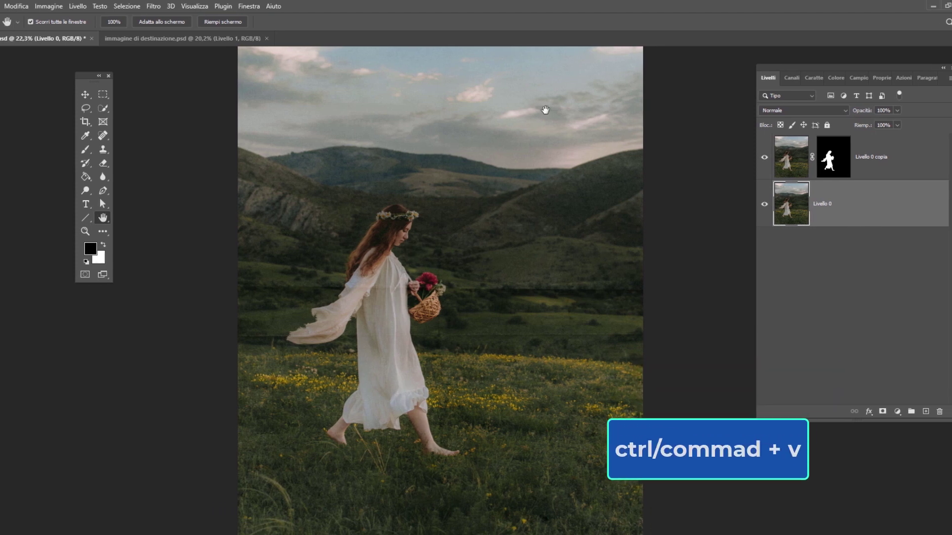
Paste the mountain as Livello 1 above Livello 0, then select Livello 0 copia
click(47, 7)
click(69, 98)
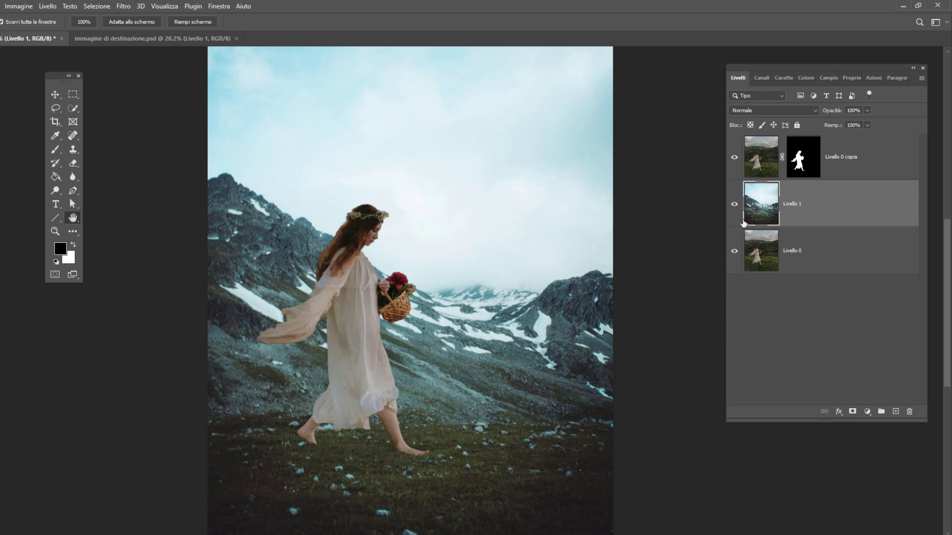
click(735, 206)
click(735, 207)
click(897, 161)
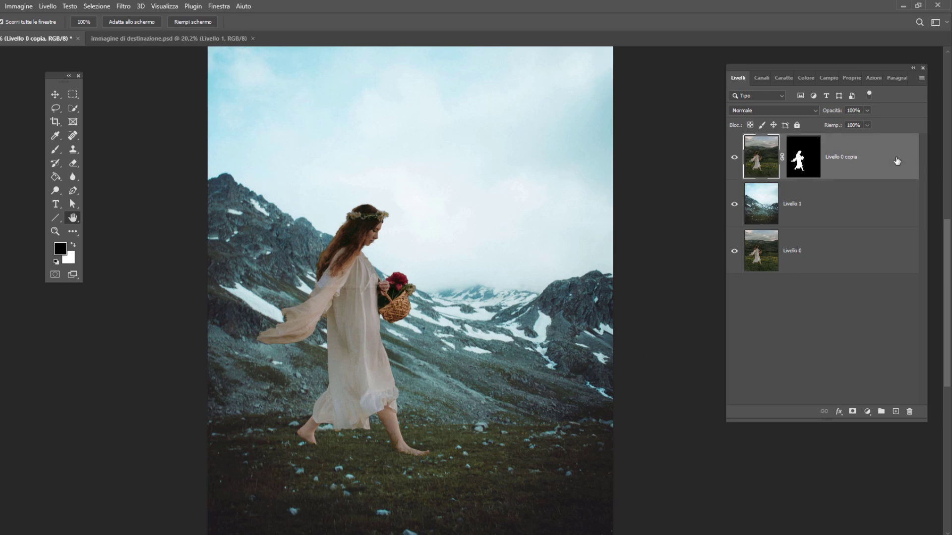
Add Curves adjustment Curve 1 and choose Trova colori chiari e scuri in its auto options
click(869, 412)
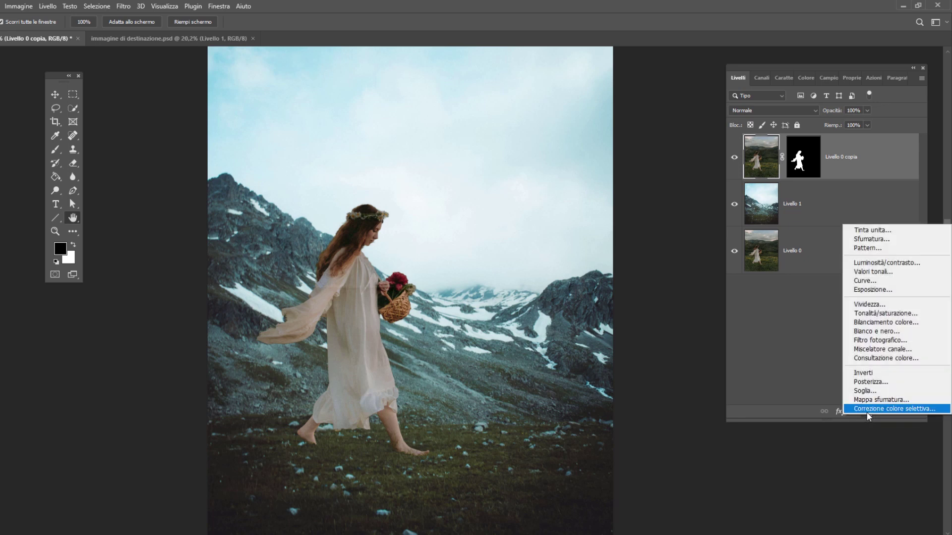
click(882, 282)
drag(887, 66, 796, 56)
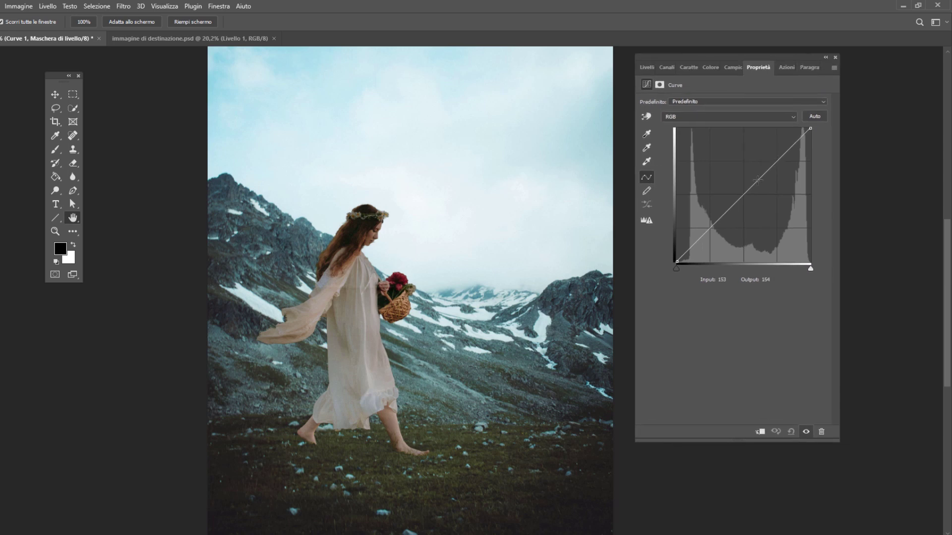
click(835, 70)
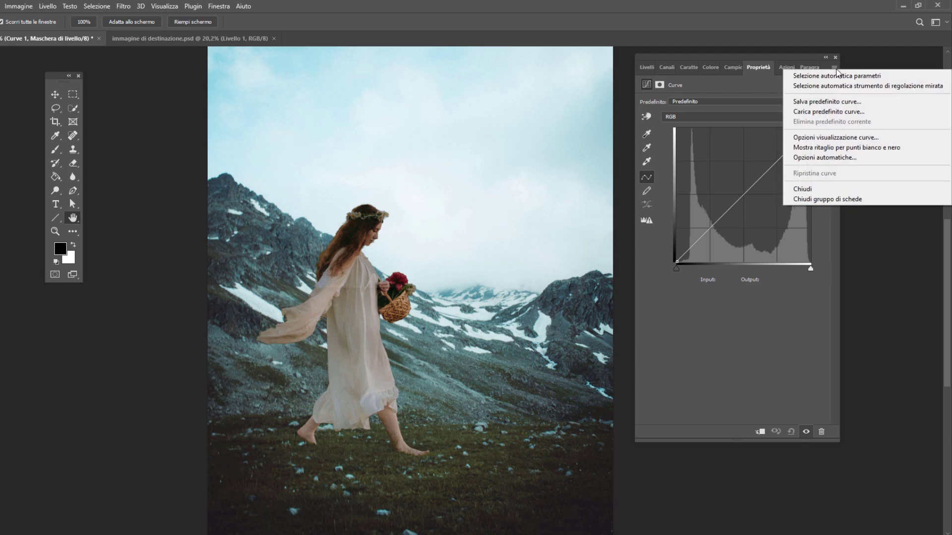
click(827, 159)
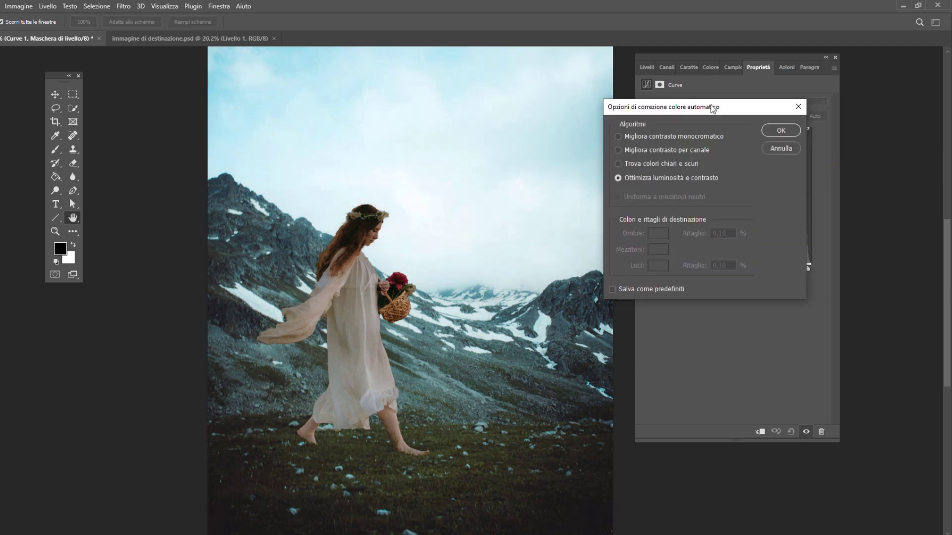
drag(712, 108, 598, 119)
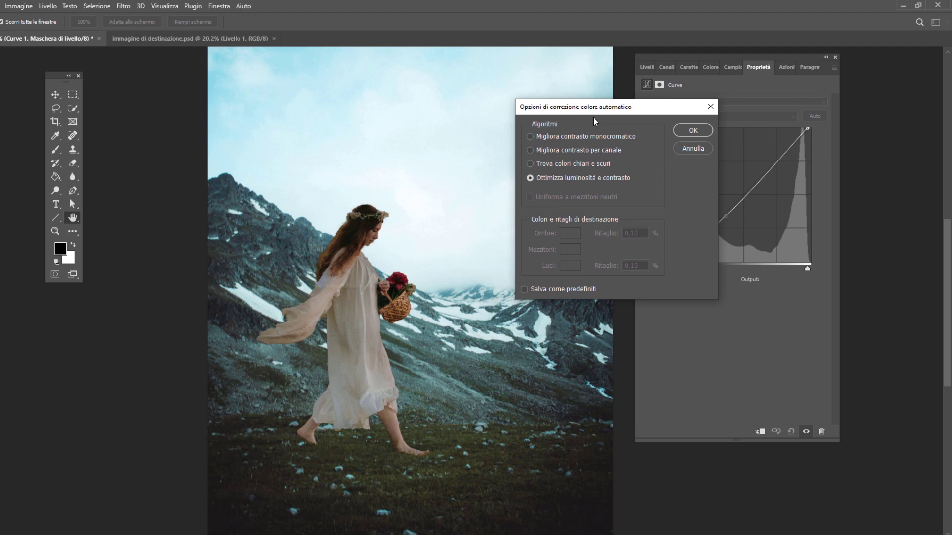
click(569, 166)
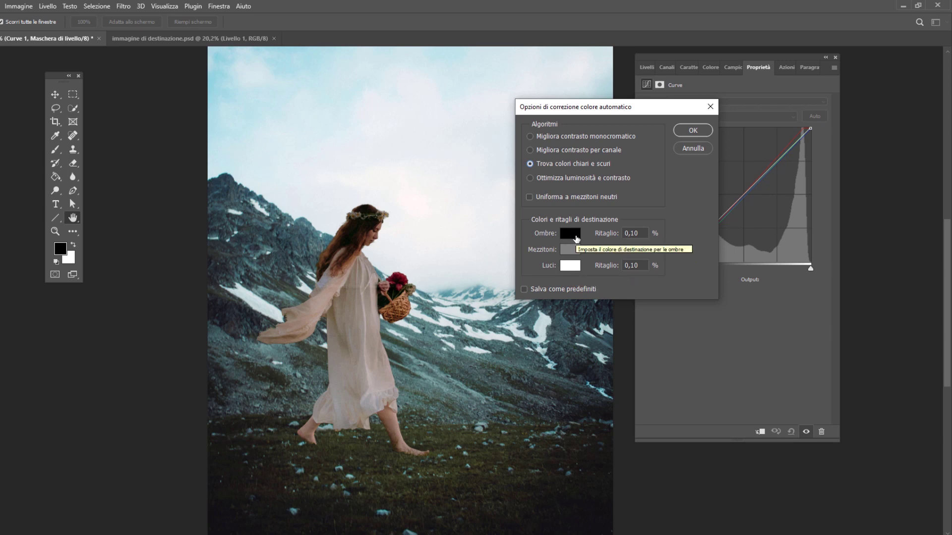
Sample the dark rocks at left as the Shadows target colour
click(572, 234)
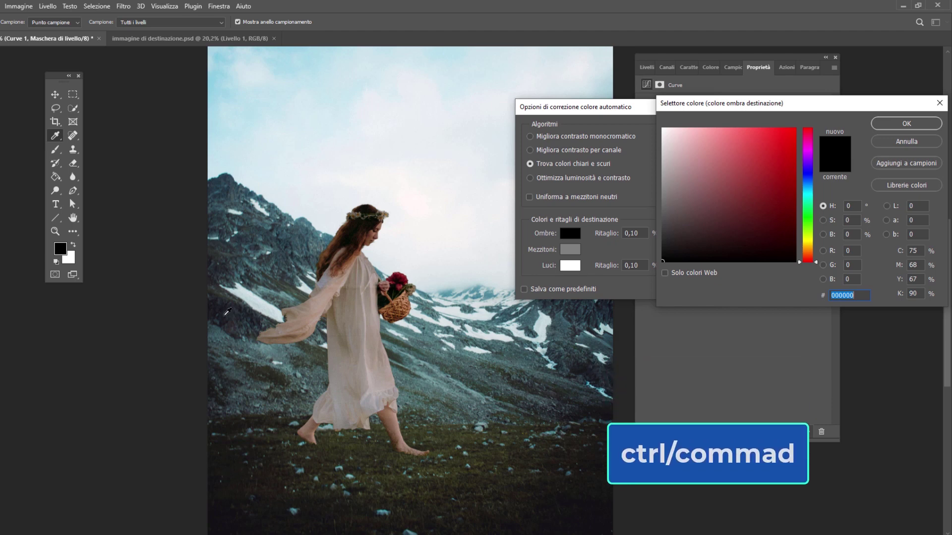
ctrl+click(231, 311)
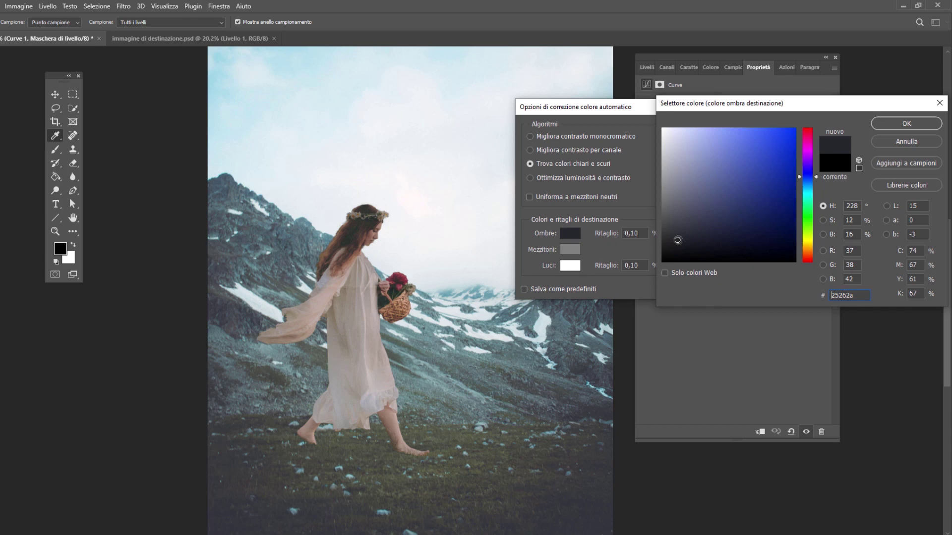
click(583, 368)
click(569, 306)
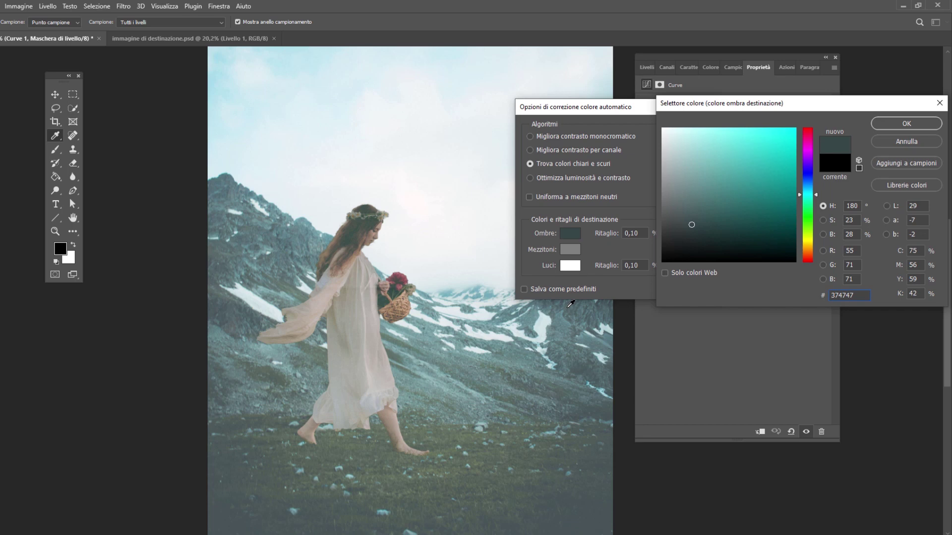
click(219, 267)
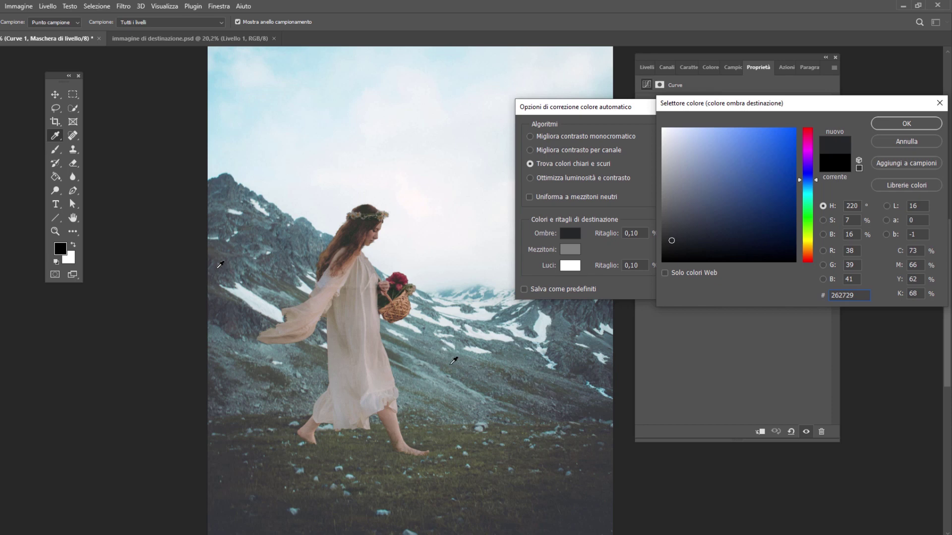
key(Return)
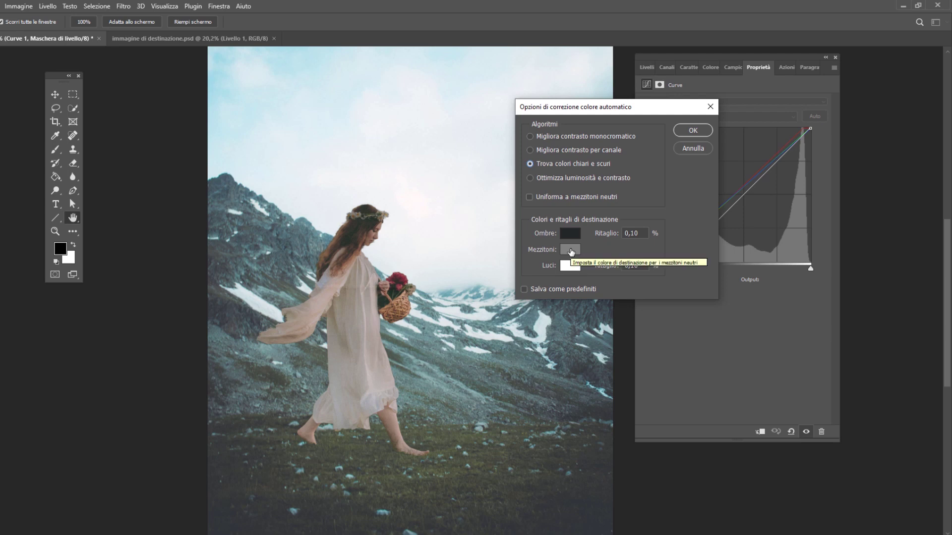
Set Midtones to dark green-grey #47605d and Highlights to sampled sky blue b2e0ef
click(570, 250)
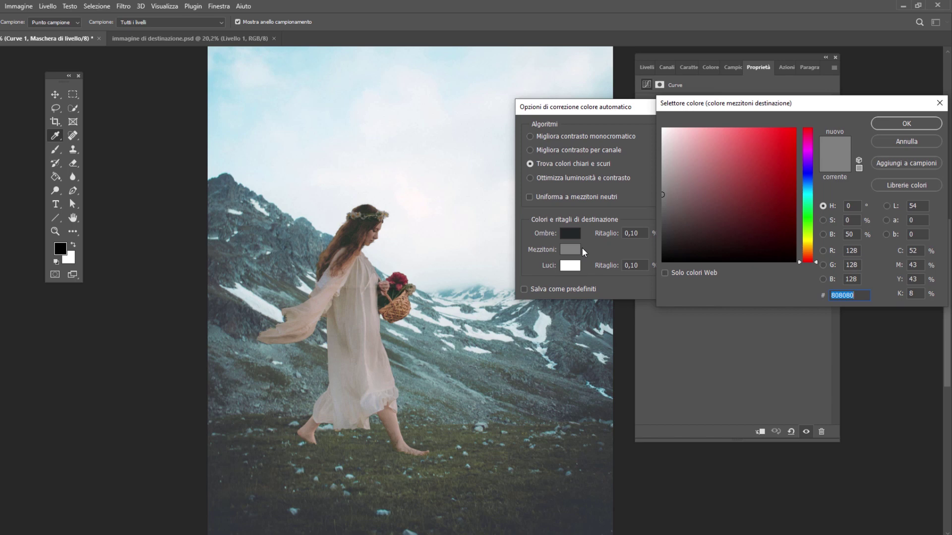
click(466, 358)
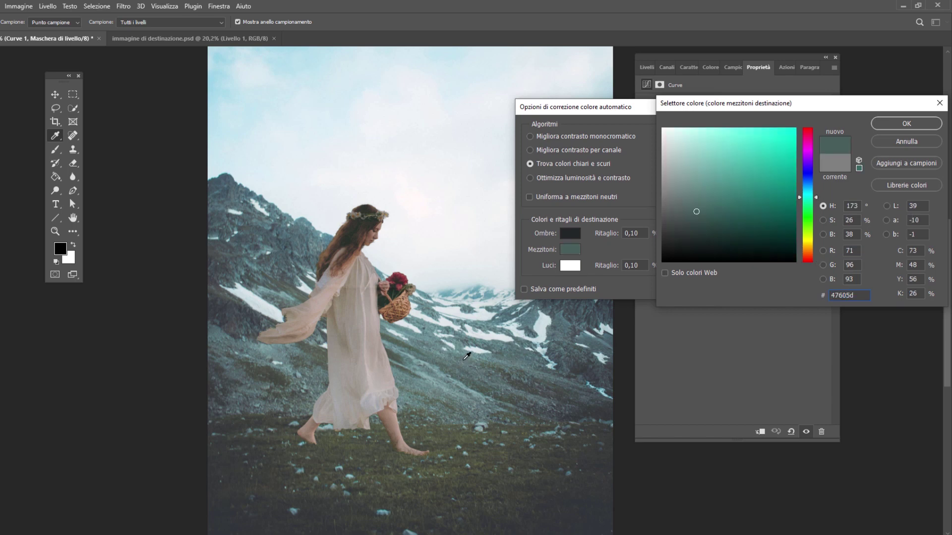
click(906, 124)
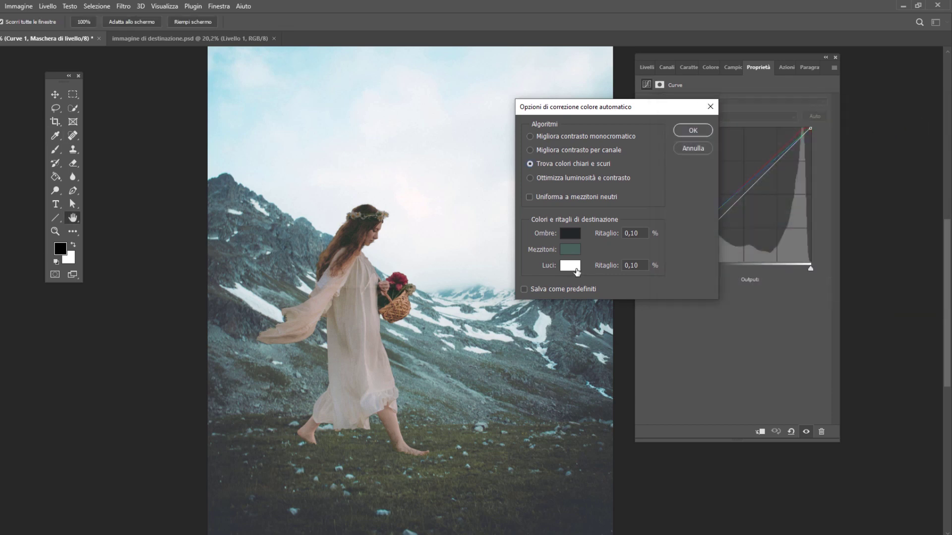
click(578, 268)
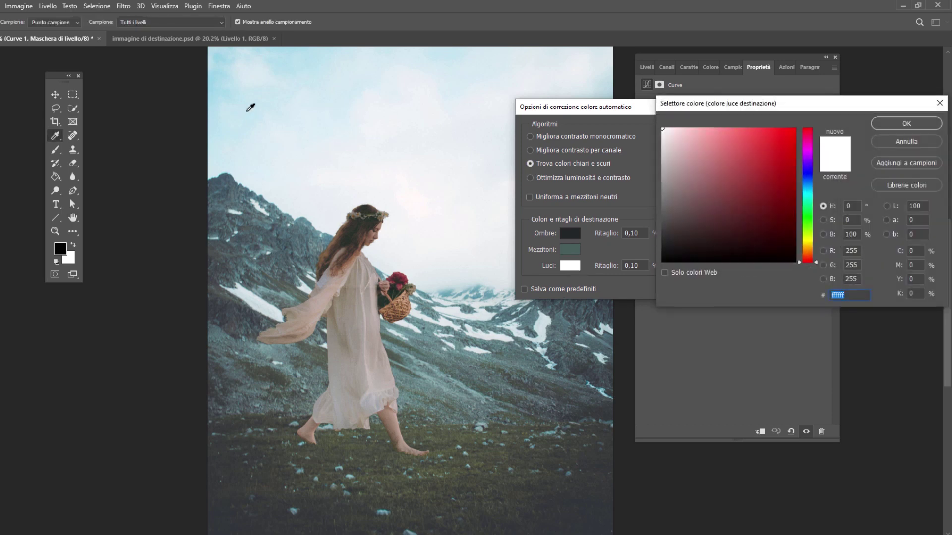
click(247, 110)
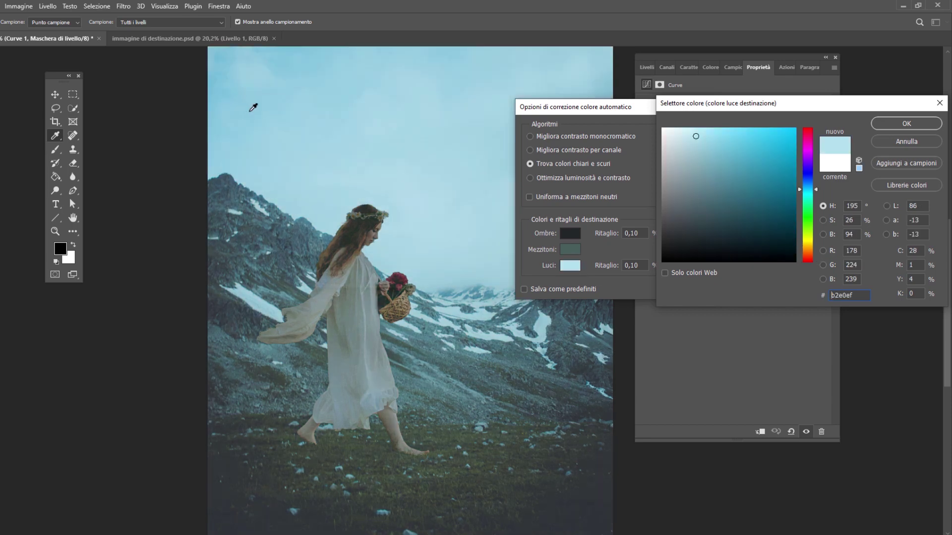
click(906, 124)
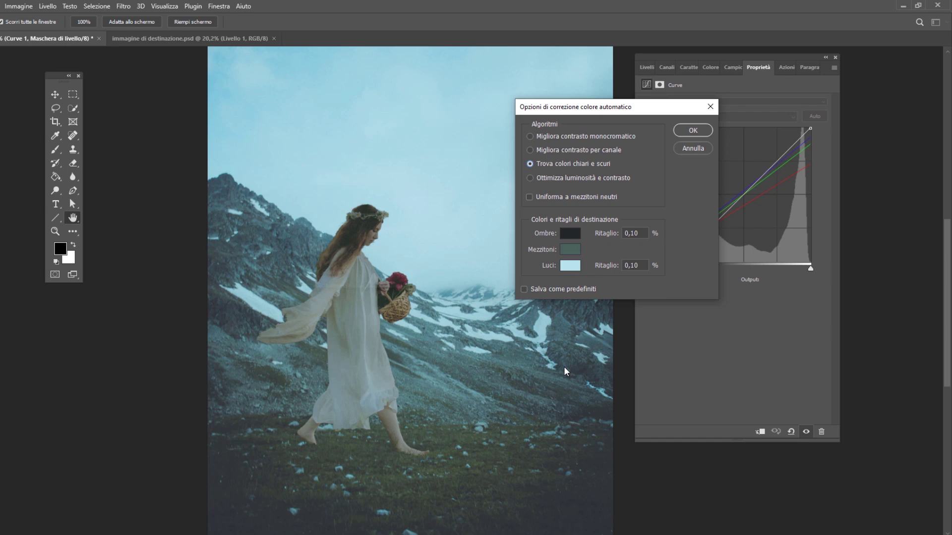
Accept the auto correction without saving defaults, and clip Curve 1 to Livello 0 copia
click(693, 130)
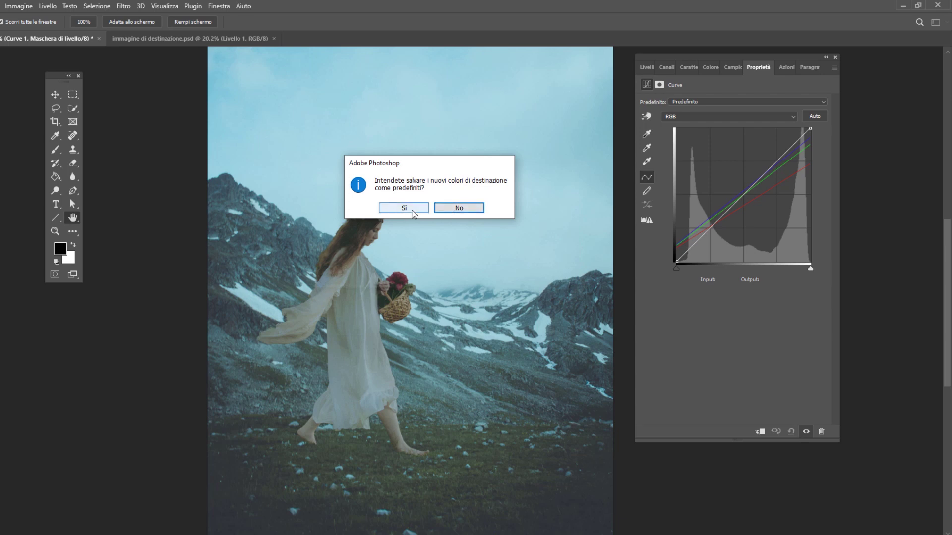
click(481, 208)
click(647, 67)
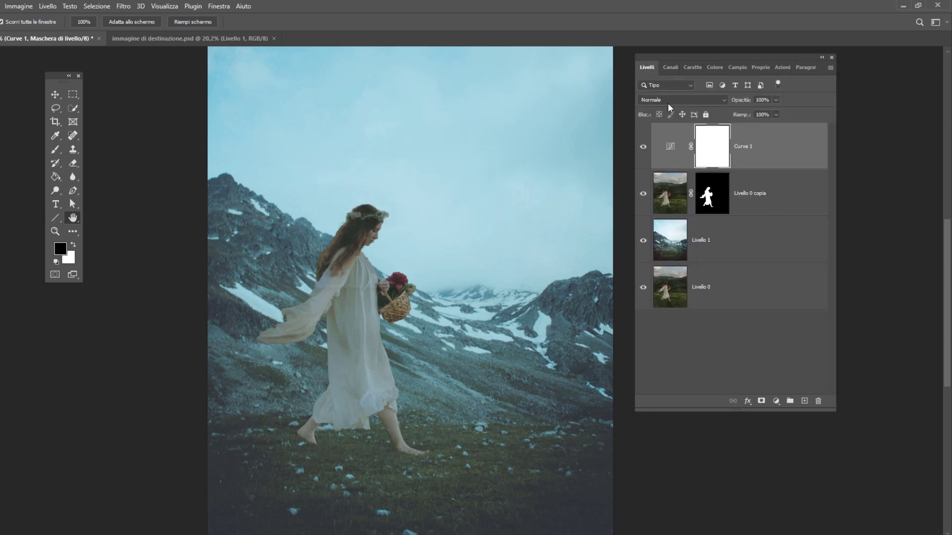
double_click(671, 148)
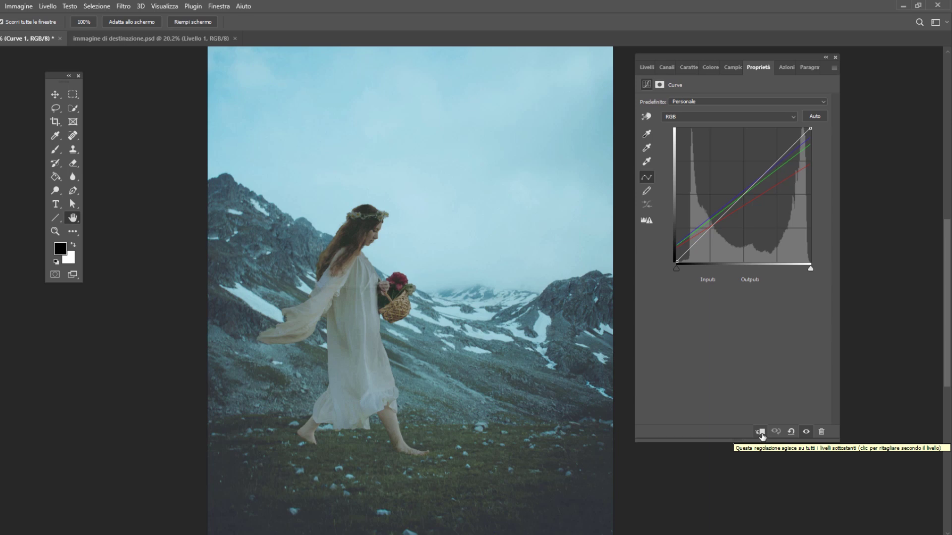
click(762, 436)
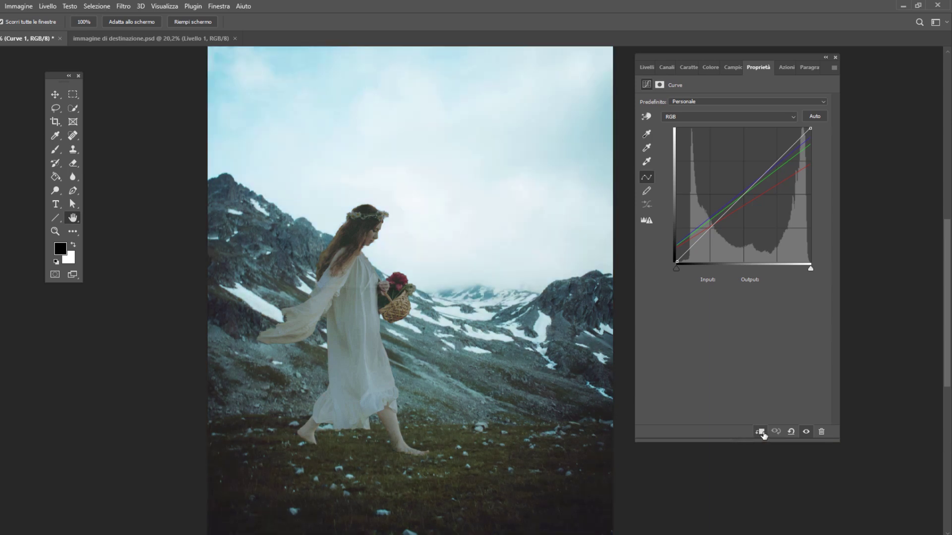
click(647, 67)
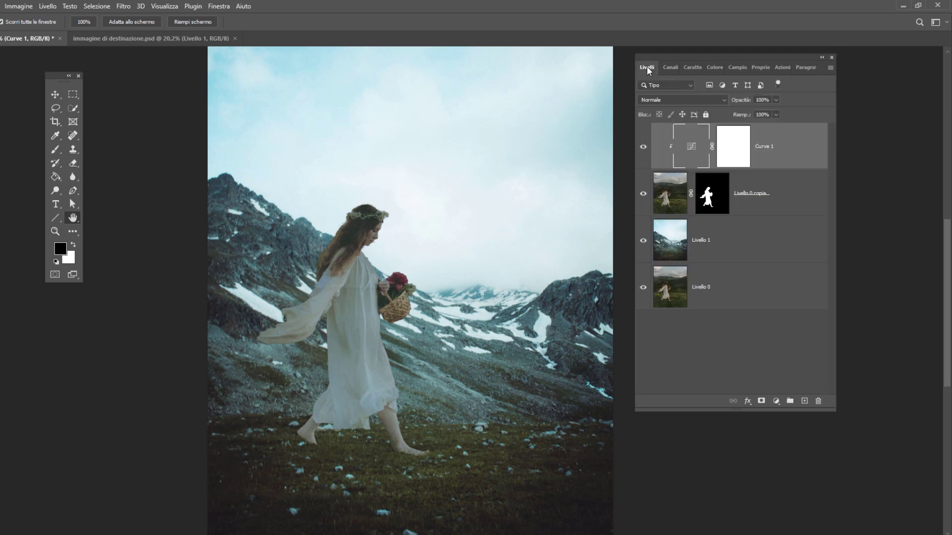
Change Curve 1's blend mode to Colore so its blue tint recolours only the girl
click(716, 100)
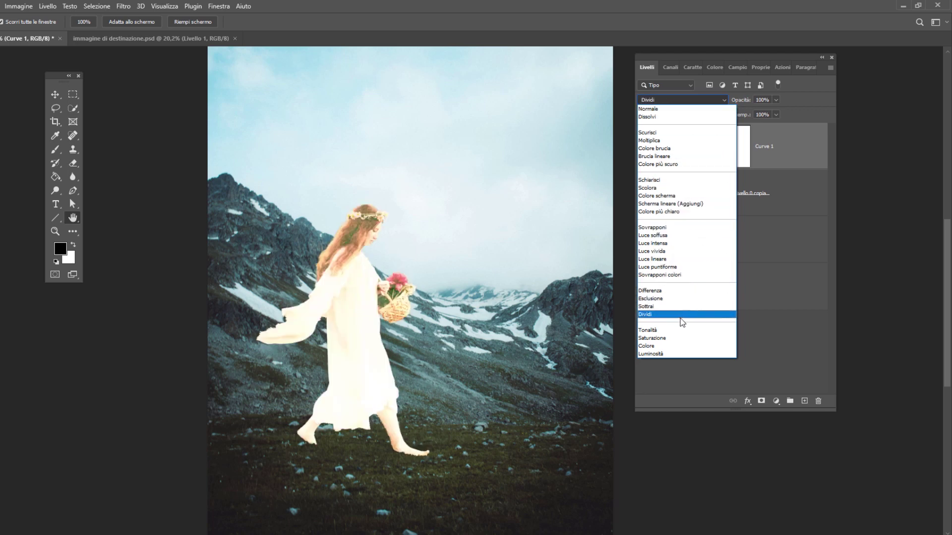
click(676, 346)
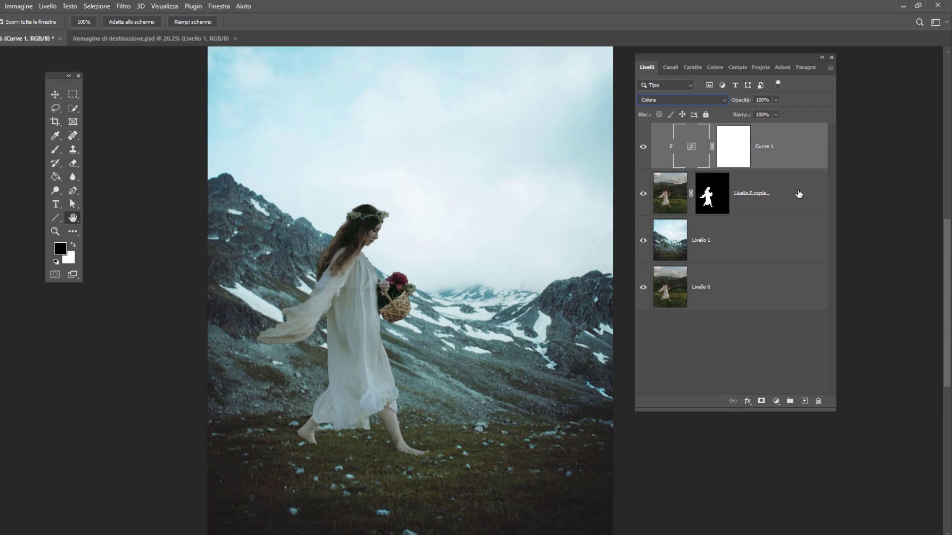
key(v)
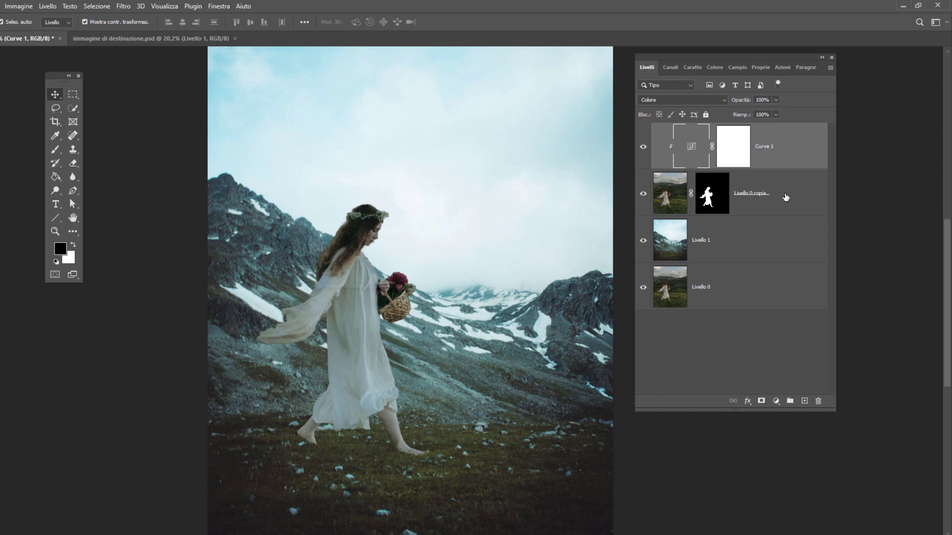
Stamp the visible layers into Livello 2, duplicate it, and set Livello 2 copia to Sovrapponi
click(785, 197)
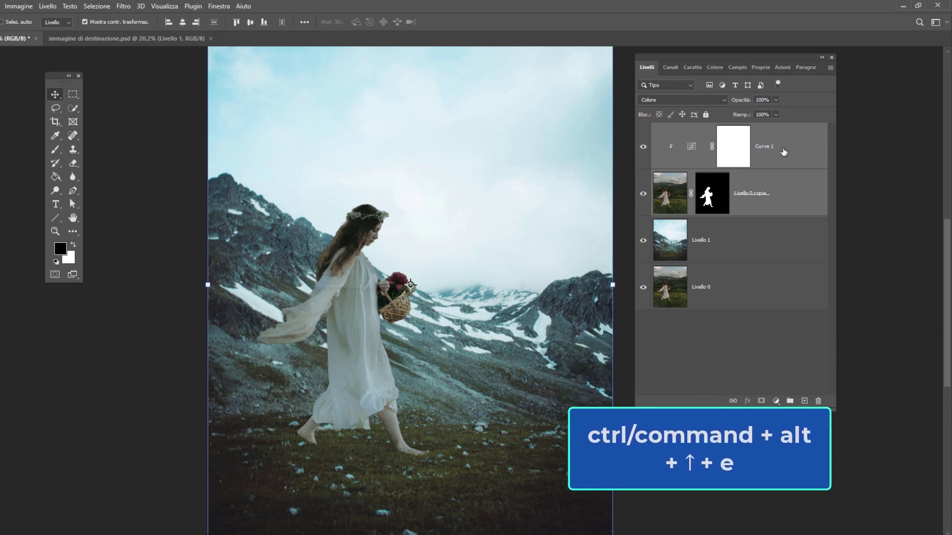
key(ctrl+alt+shift+e)
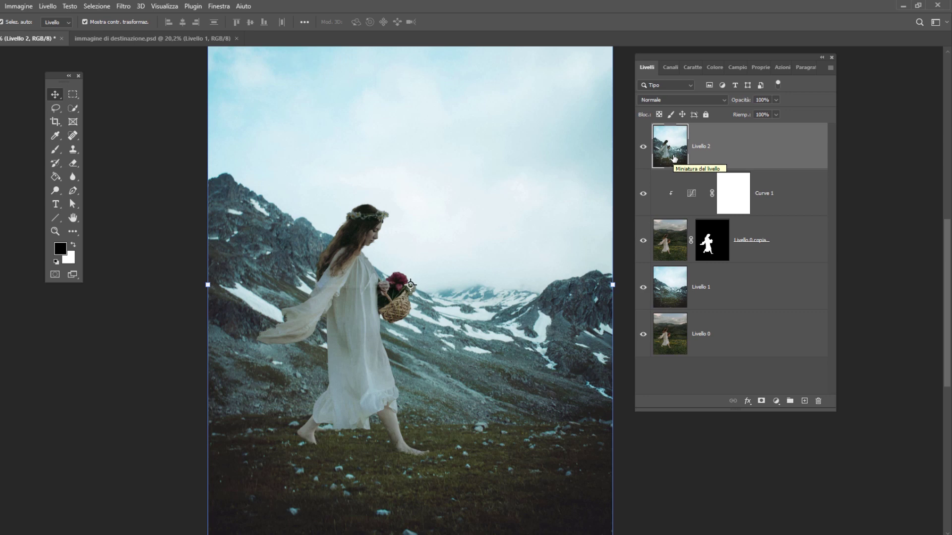
drag(674, 159, 804, 403)
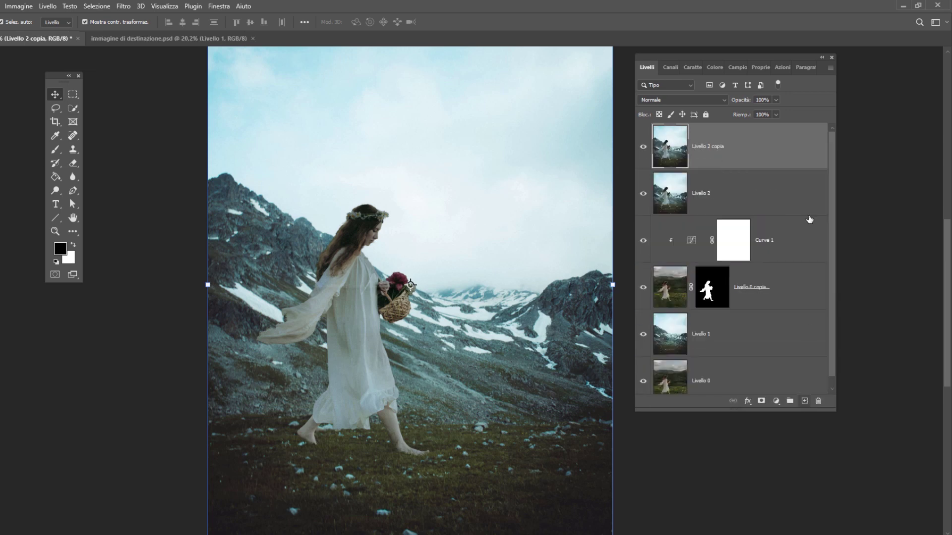
click(688, 102)
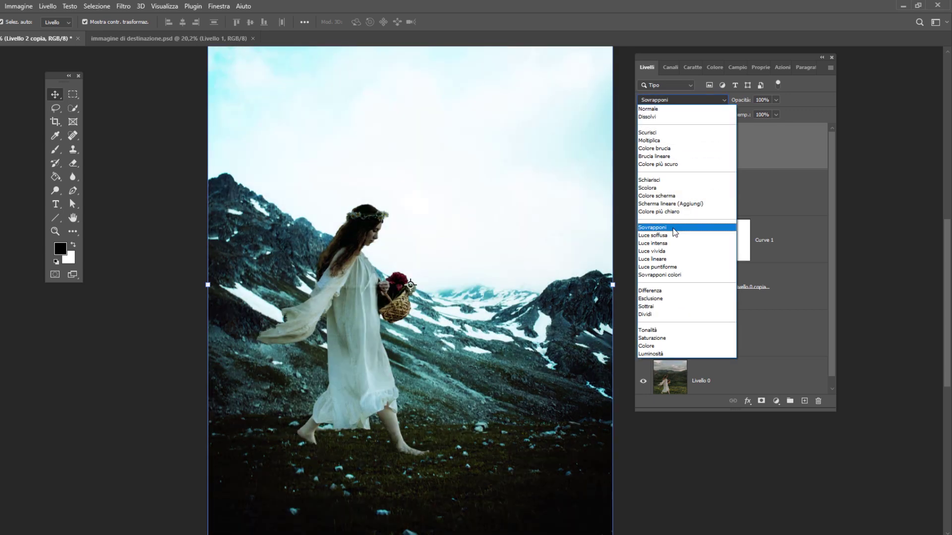
click(652, 228)
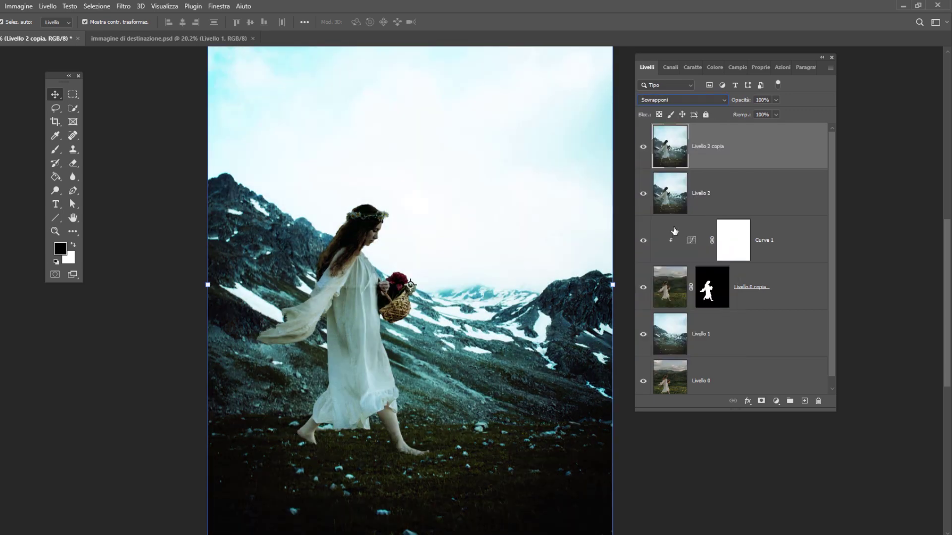
click(122, 7)
mouse_move(171, 231)
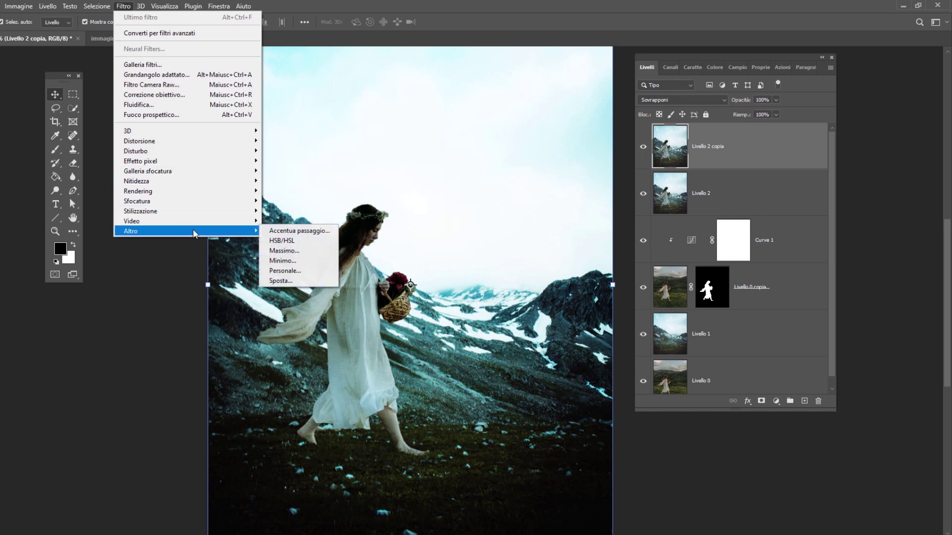
Apply a High Pass (Accentua passaggio) filter with a 5-pixel radius to Livello 2 copia
click(278, 231)
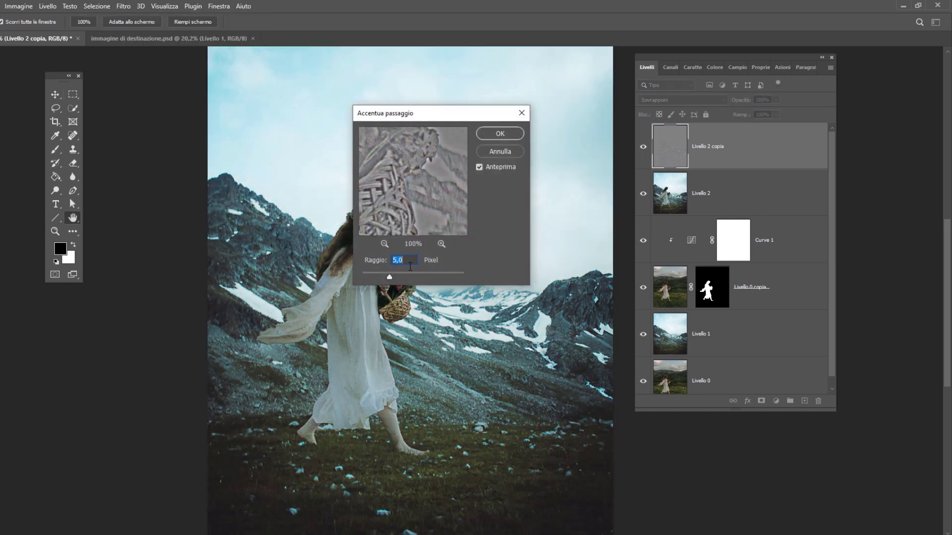
click(501, 135)
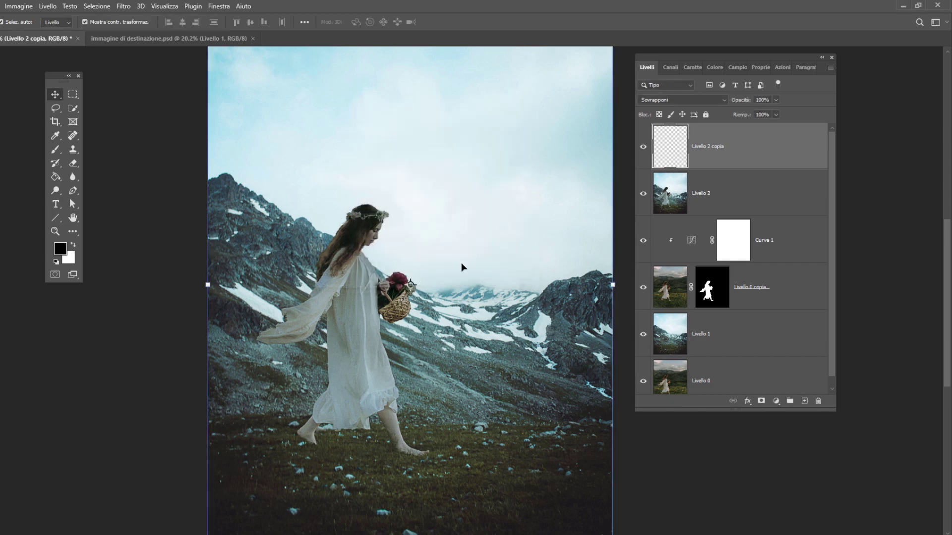
scroll(464, 267, up, 3)
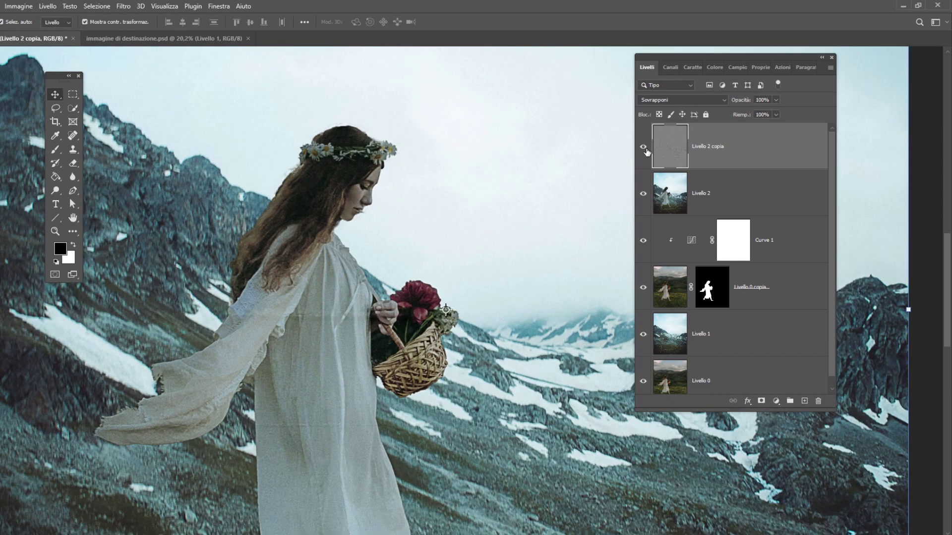
Toggle the sharpening layer off and on twice to compare, then fit the image on screen
click(644, 149)
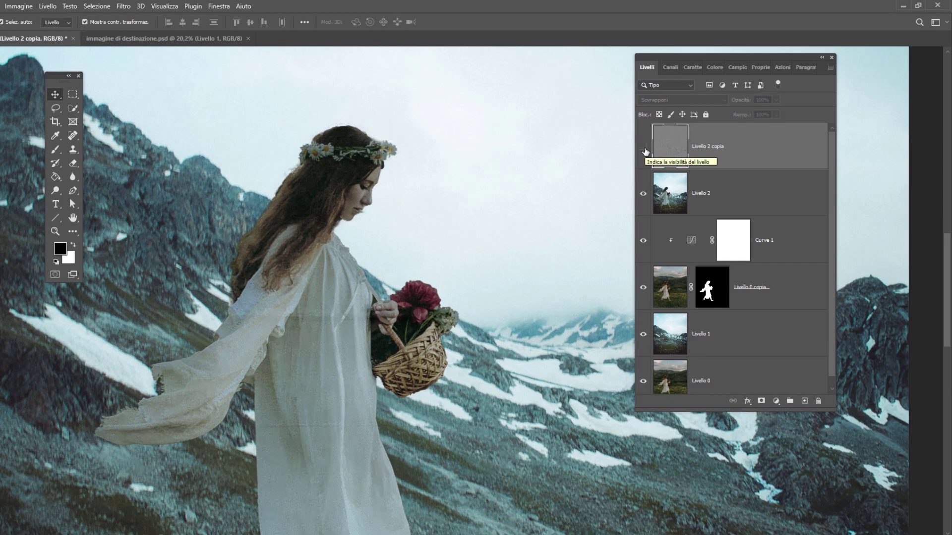
click(644, 149)
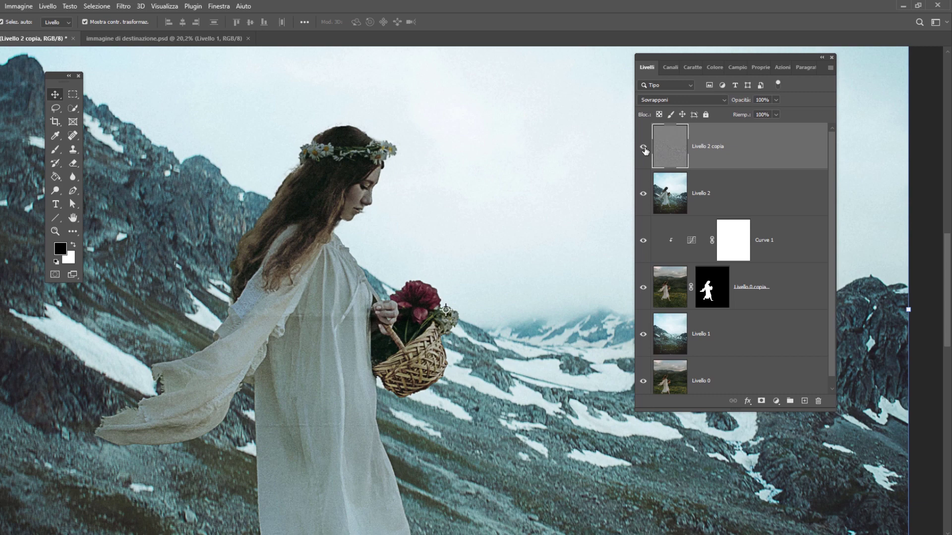
click(644, 148)
click(644, 148)
key(ctrl+0)
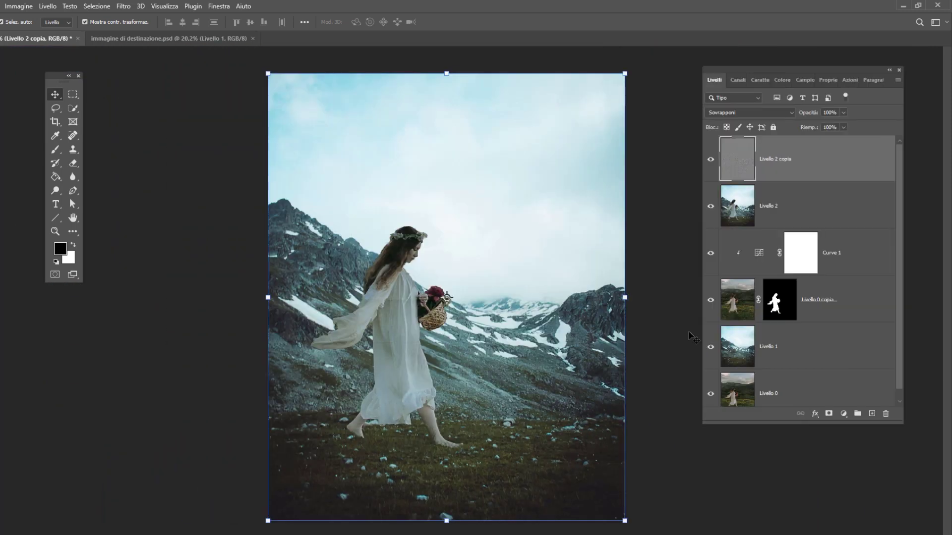